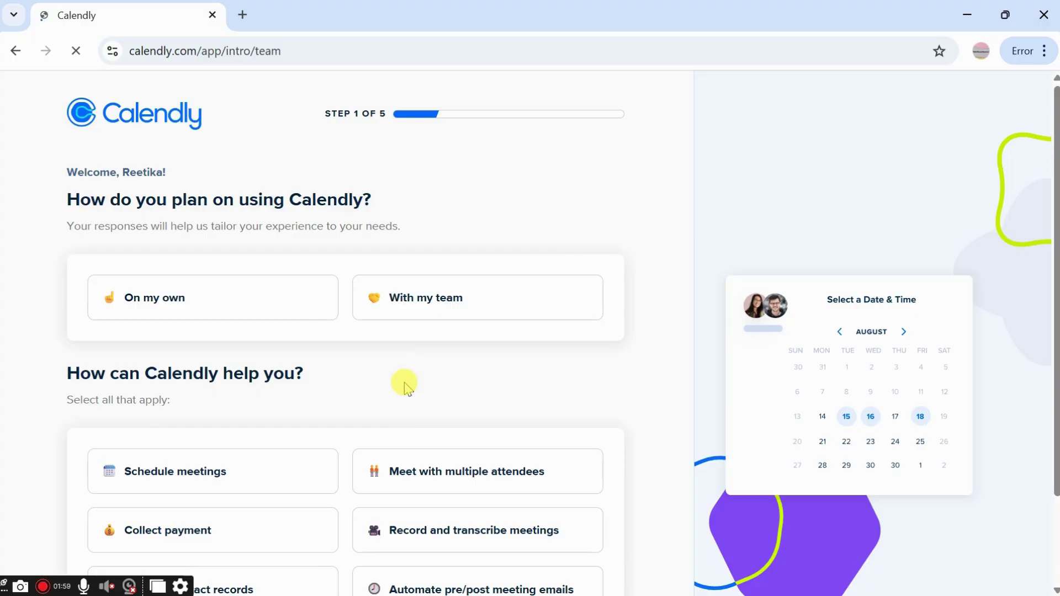
Scroll through the onboarding survey's step 1 questions about how Calendly will be used
{"action": "scroll", "coordinate": [404, 382], "scroll_direction": "down", "scroll_amount": 2}
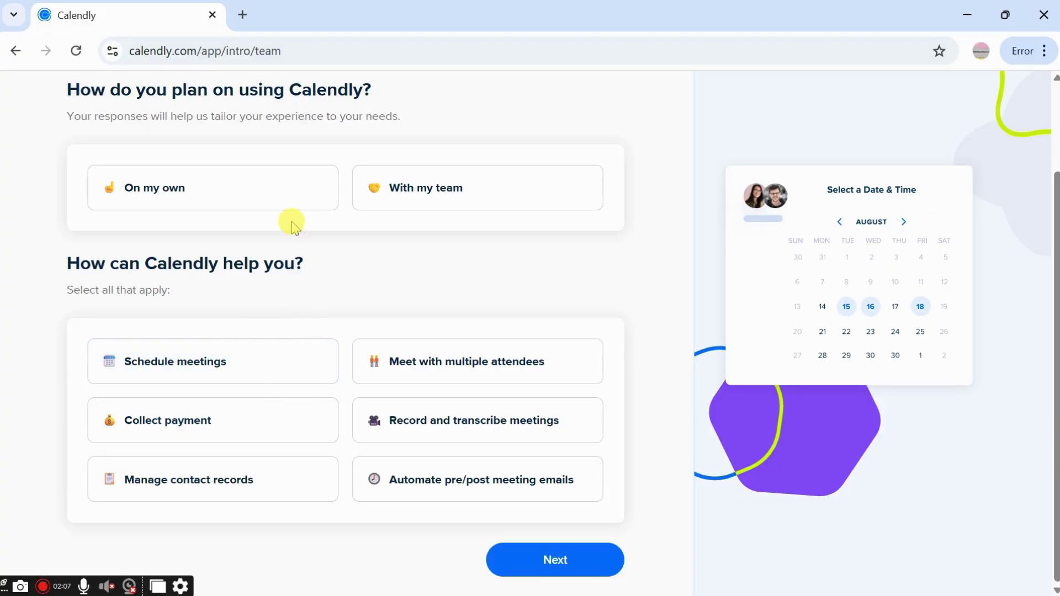
Answer onboarding step 1 with 'On my own' and 'Schedule meetings', then continue
{"action": "left_click", "coordinate": [292, 187]}
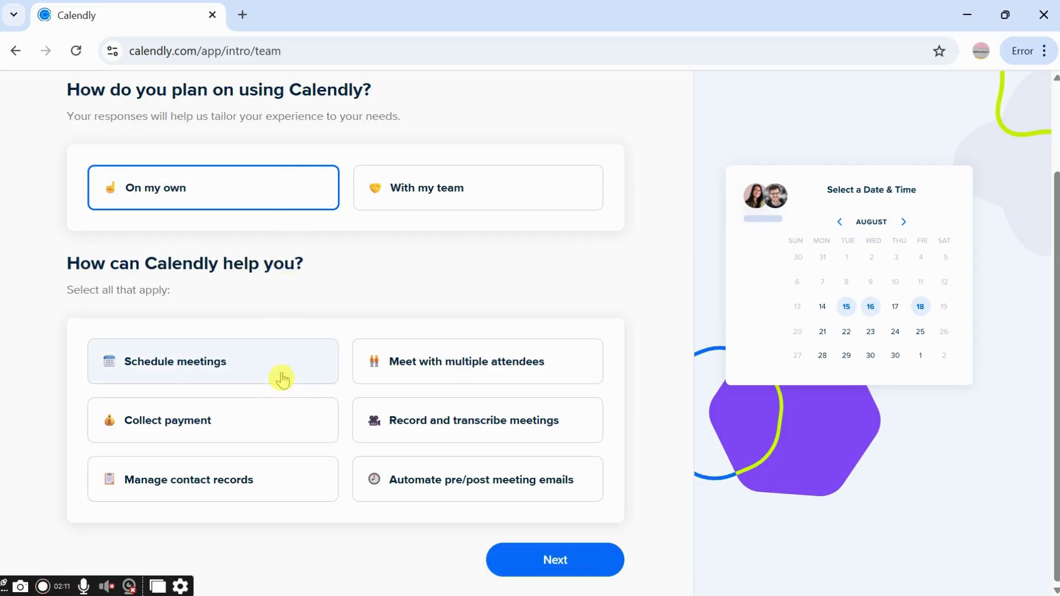
{"action": "left_click", "coordinate": [281, 379]}
{"action": "left_click", "coordinate": [521, 557]}
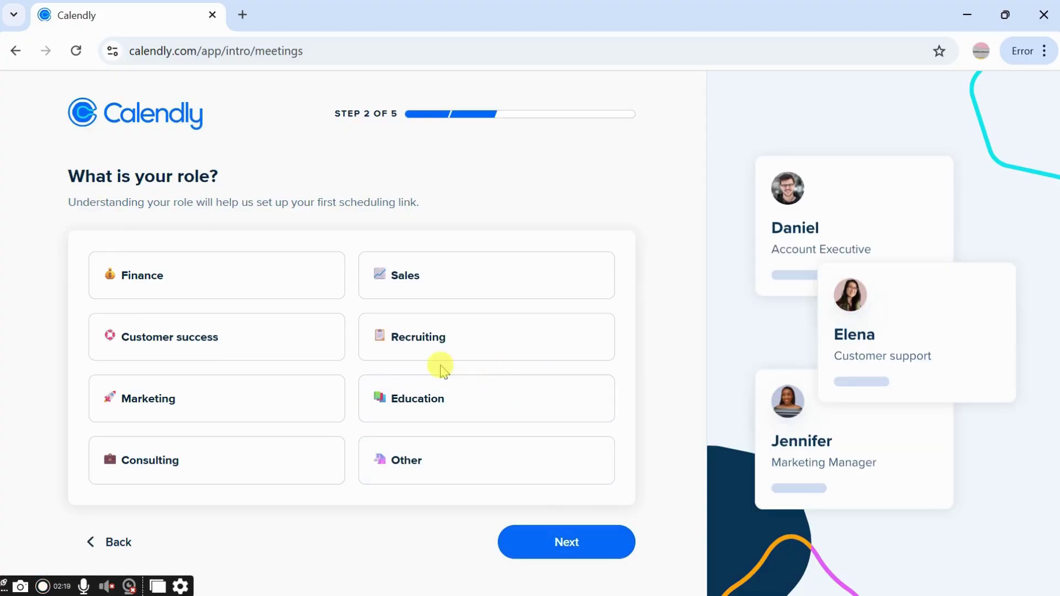
Pick Marketing as the role, connect Google Calendar, and advance to weekly availability
{"action": "left_click", "coordinate": [285, 421]}
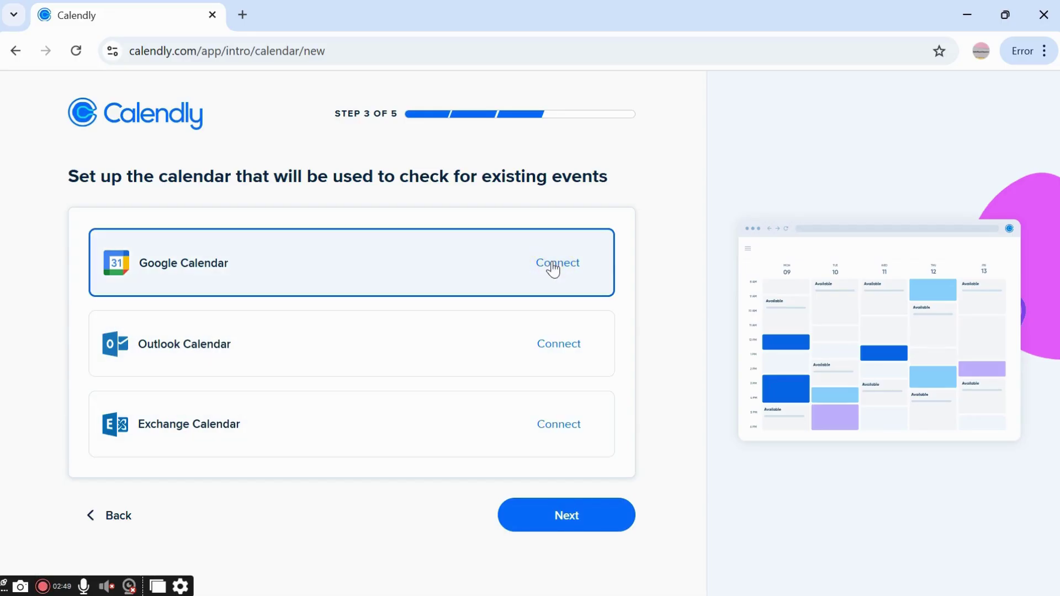
{"action": "left_click", "coordinate": [554, 269]}
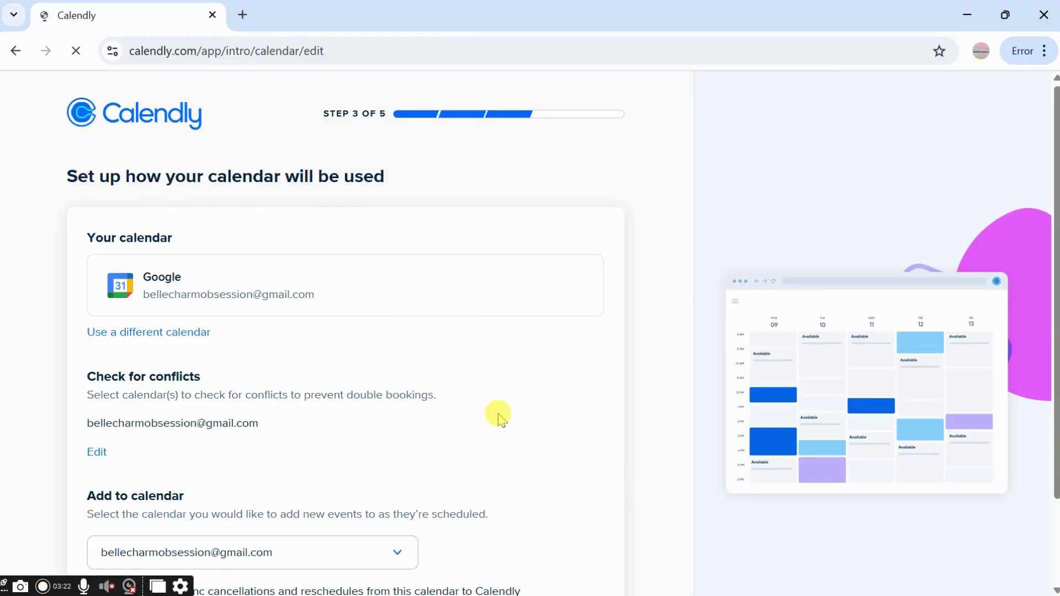
{"action": "scroll", "coordinate": [502, 420], "scroll_direction": "down", "scroll_amount": 2}
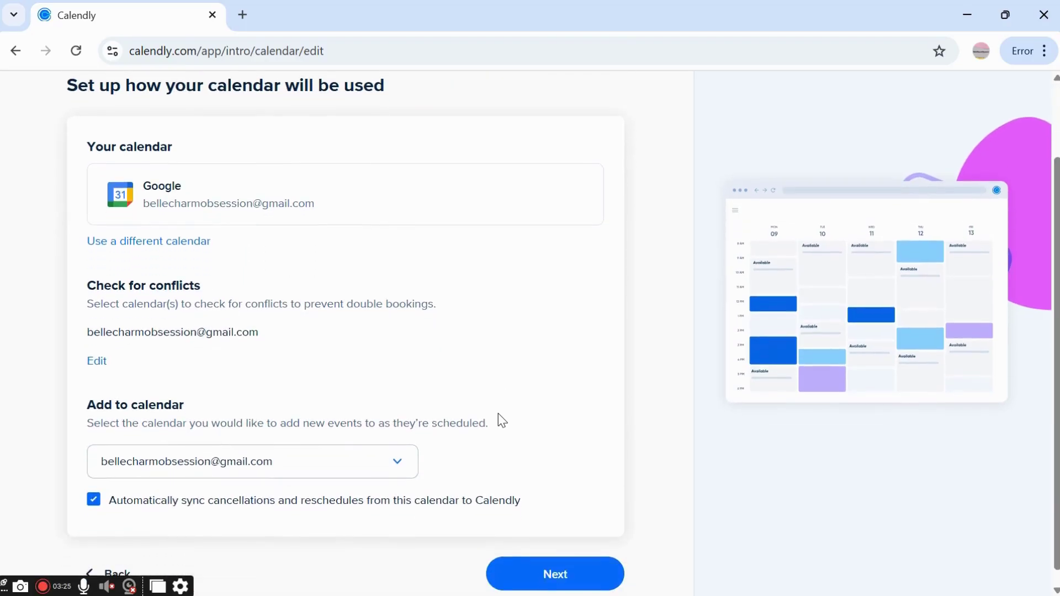
{"action": "left_click", "coordinate": [555, 560]}
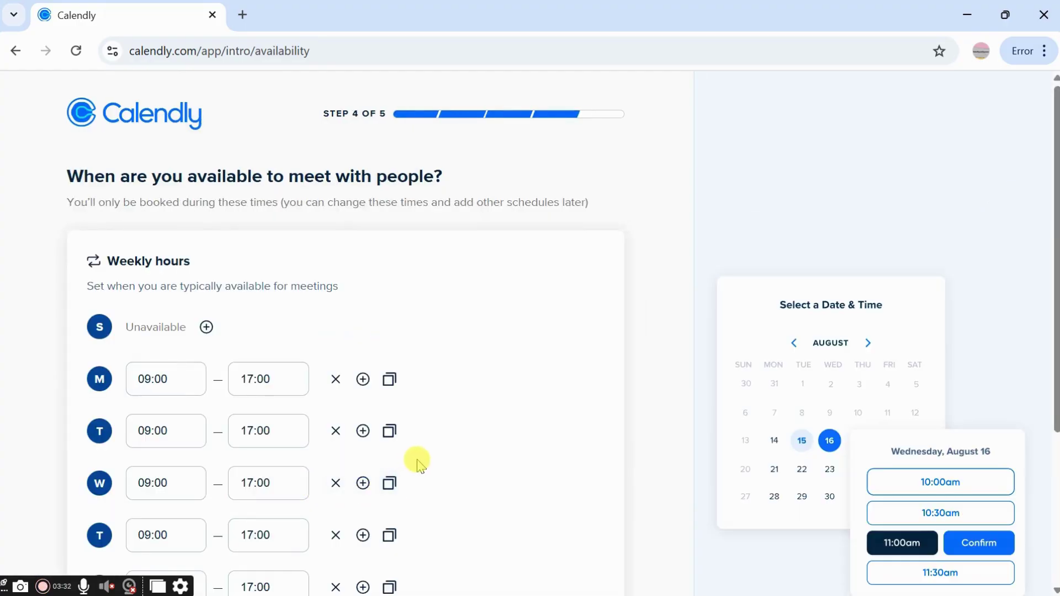
Mark Wednesday and Friday as unavailable in the weekly hours
{"action": "scroll", "coordinate": [416, 459], "scroll_direction": "down", "scroll_amount": 3}
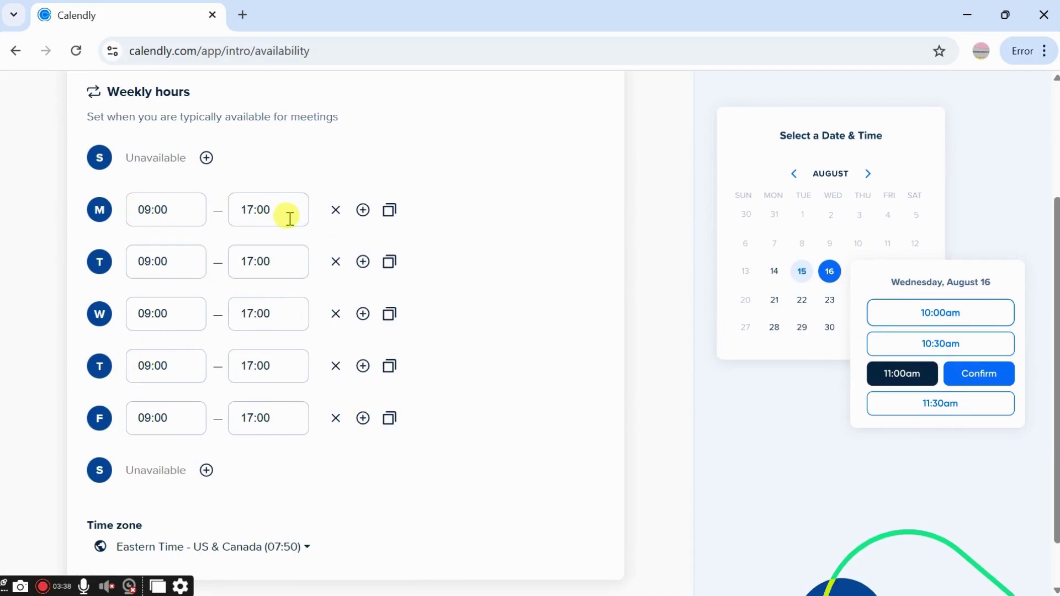
{"action": "left_click", "coordinate": [346, 318]}
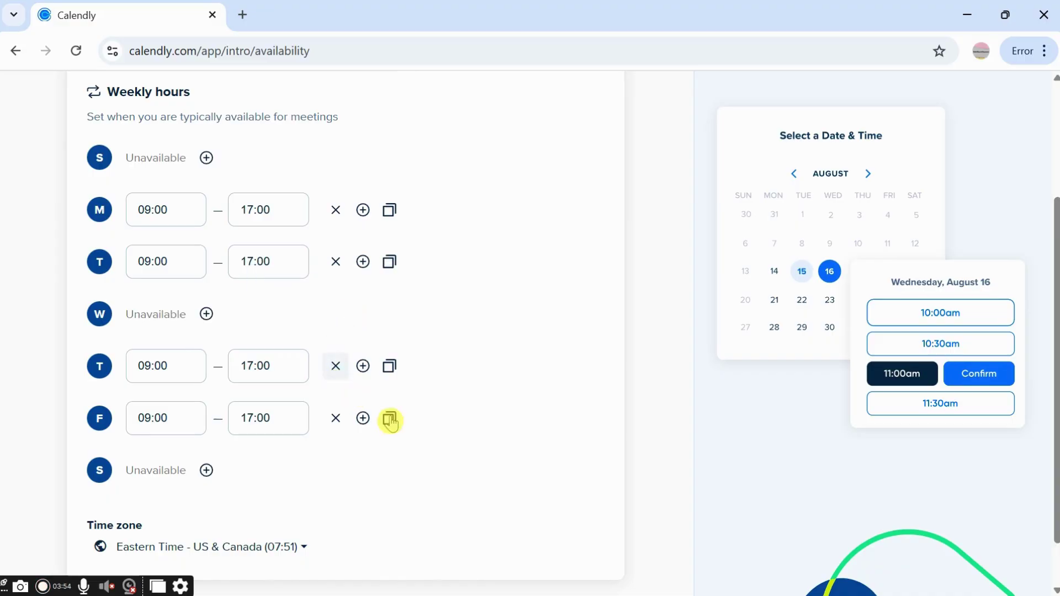
{"action": "left_click", "coordinate": [336, 418]}
Start Thursday at 01:00, keep Eastern Time, and continue to meeting location
{"action": "scroll", "coordinate": [344, 426], "scroll_direction": "down", "scroll_amount": 1}
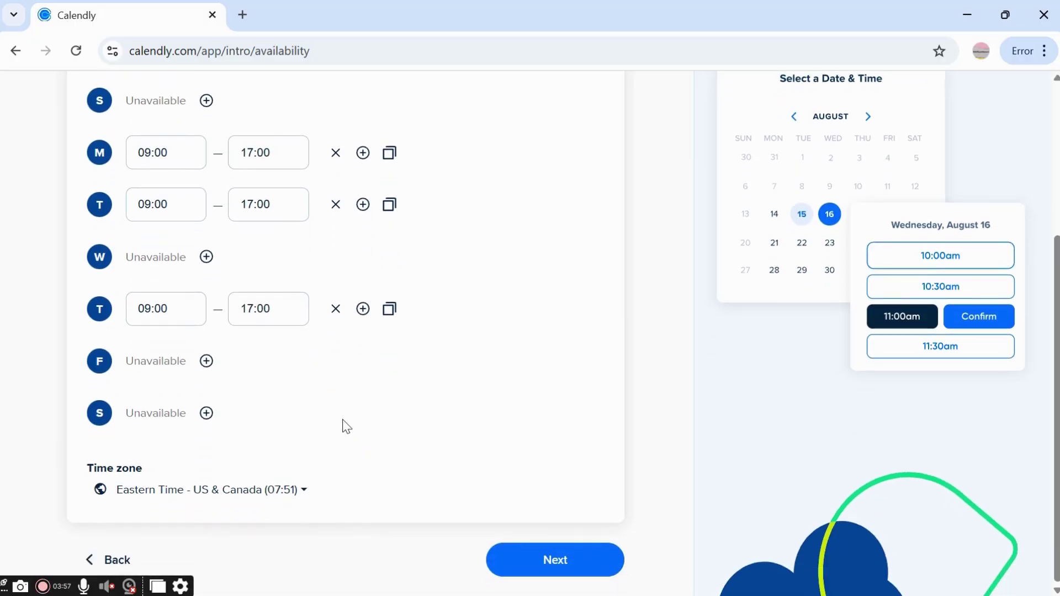
{"action": "left_click", "coordinate": [178, 305]}
{"action": "key", "text": "BackSpace"}
{"action": "key", "text": "BackSpace"}
{"action": "key", "text": "BackSpace"}
{"action": "key", "text": "BackSpace"}
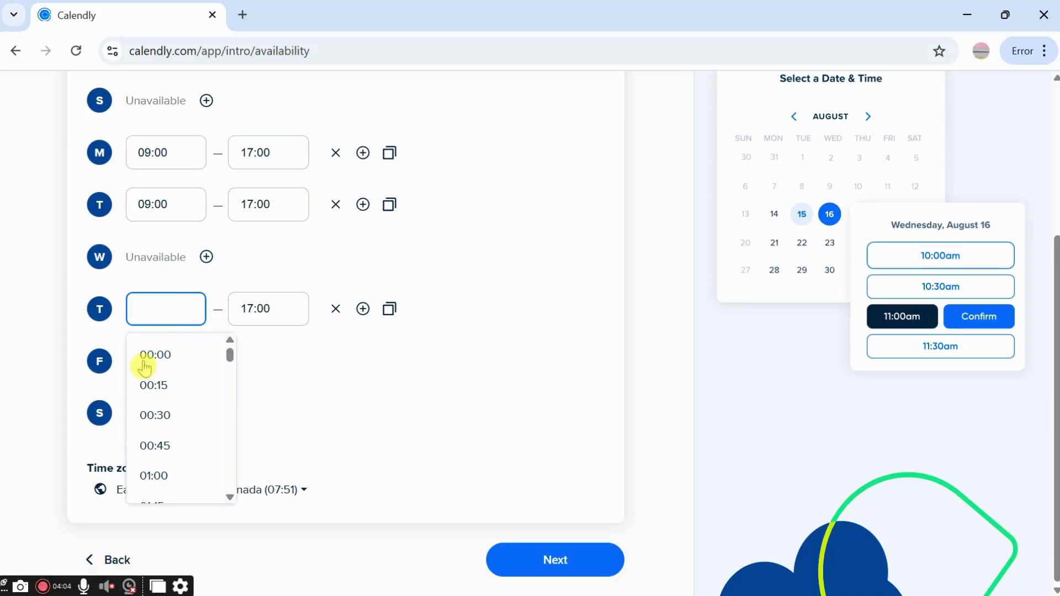
{"action": "left_click", "coordinate": [138, 476]}
{"action": "left_click", "coordinate": [141, 490]}
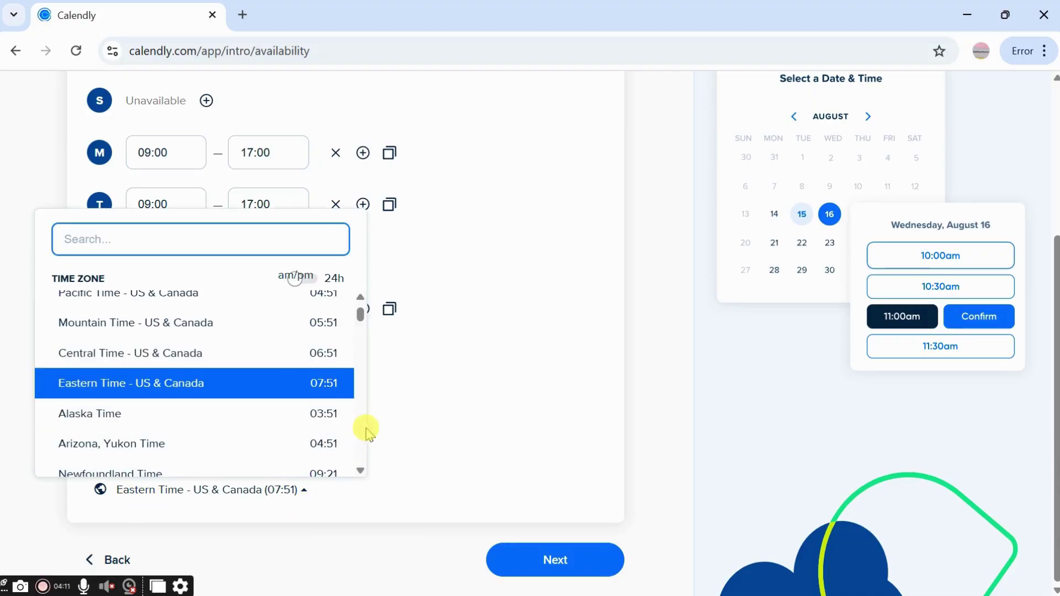
{"action": "left_click", "coordinate": [332, 388]}
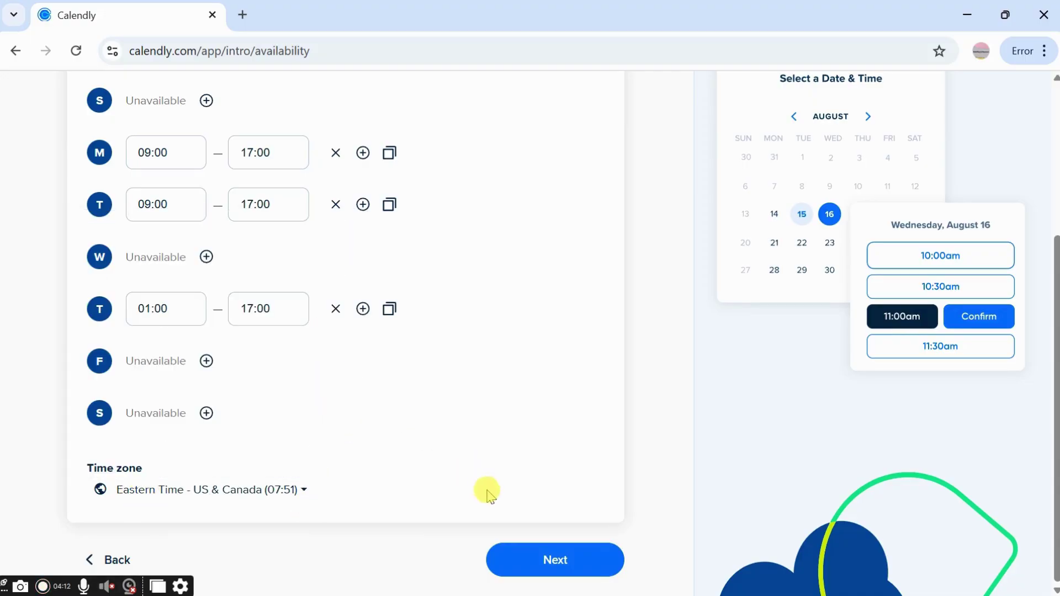
{"action": "left_click", "coordinate": [520, 562]}
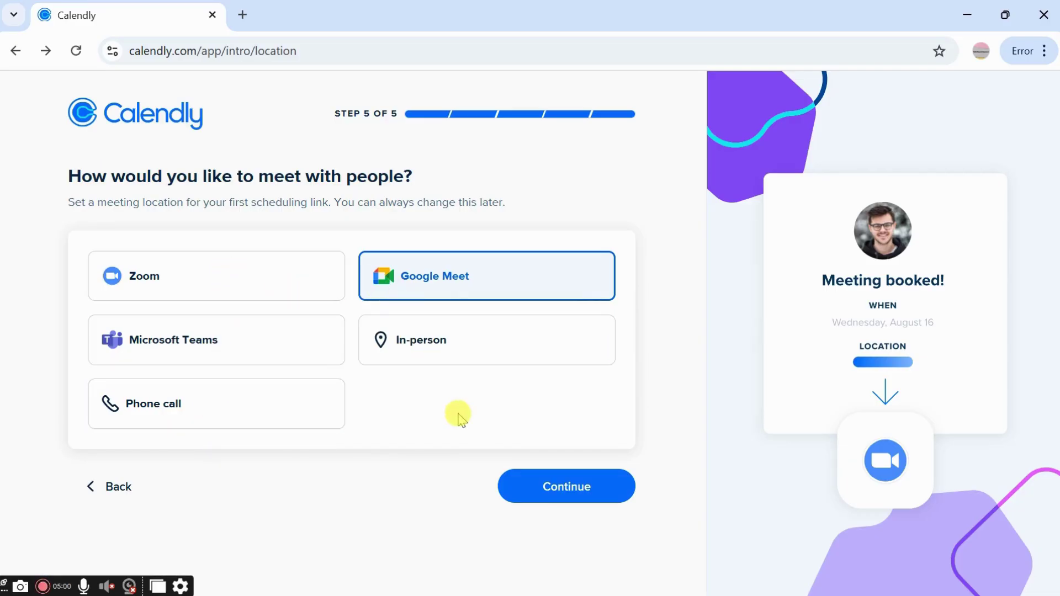
Finish onboarding from the meeting-location step, leaving Google Meet as the location
{"action": "left_click", "coordinate": [522, 489]}
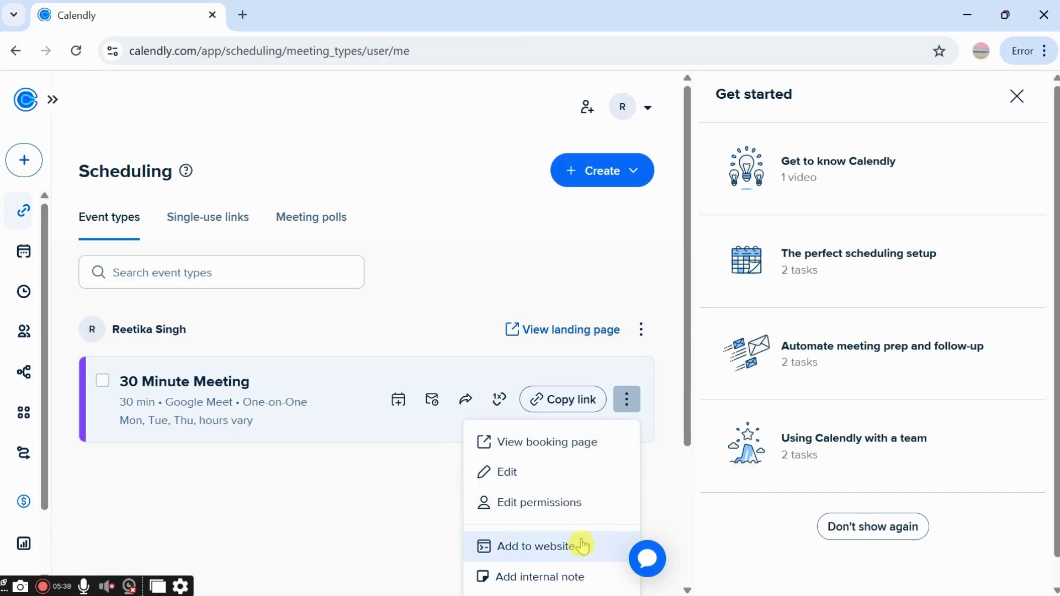
Book the 30 Minute Meeting on Google Meet for the 10:30 slot on September 29
{"action": "scroll", "coordinate": [582, 579], "scroll_direction": "down", "scroll_amount": 3}
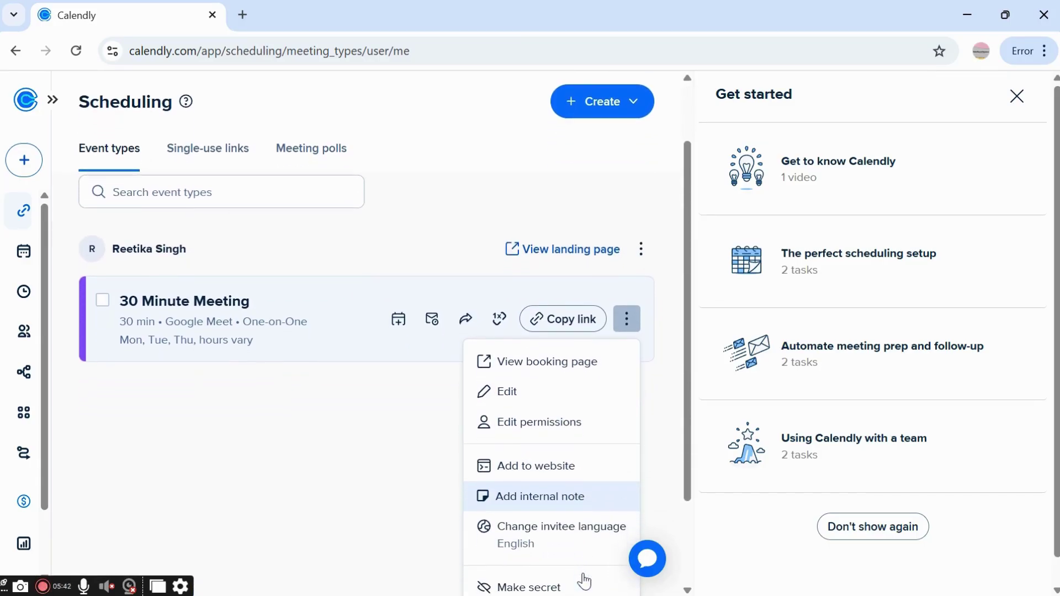
{"action": "scroll", "coordinate": [583, 578], "scroll_direction": "down", "scroll_amount": 1}
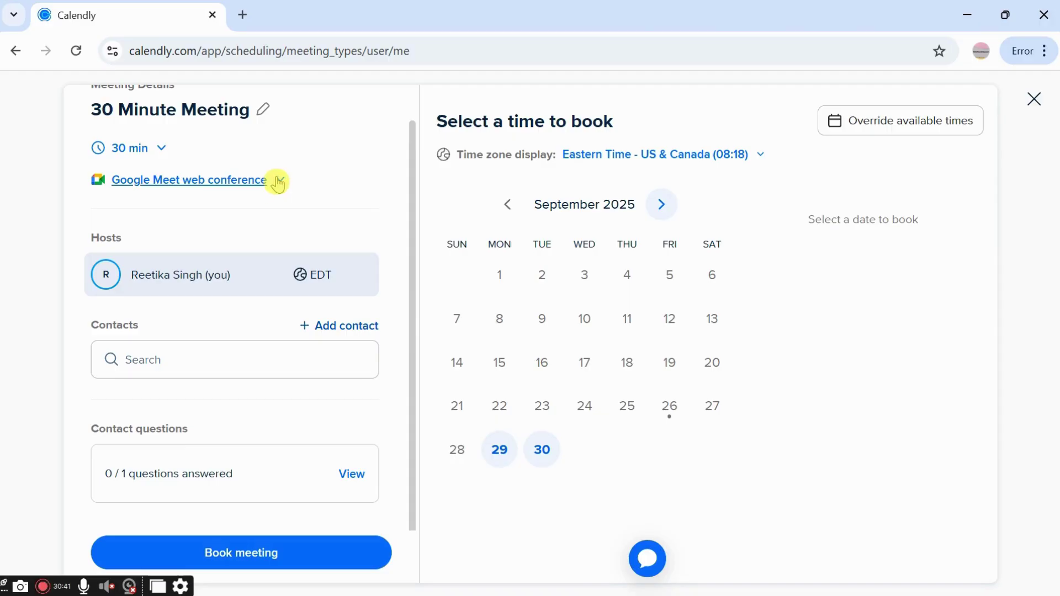
{"action": "left_click", "coordinate": [276, 182]}
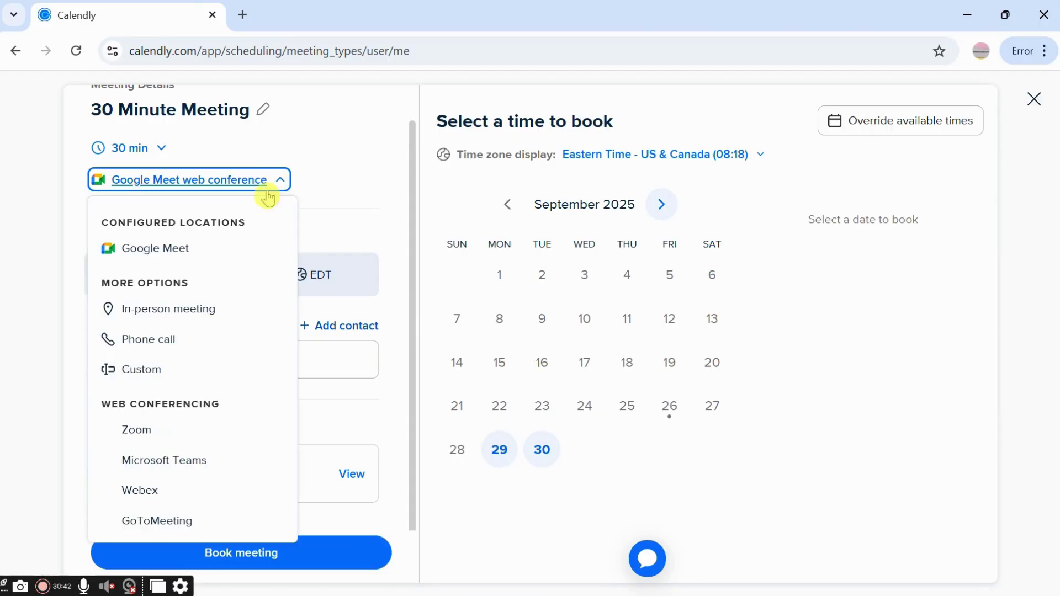
{"action": "left_click", "coordinate": [207, 342]}
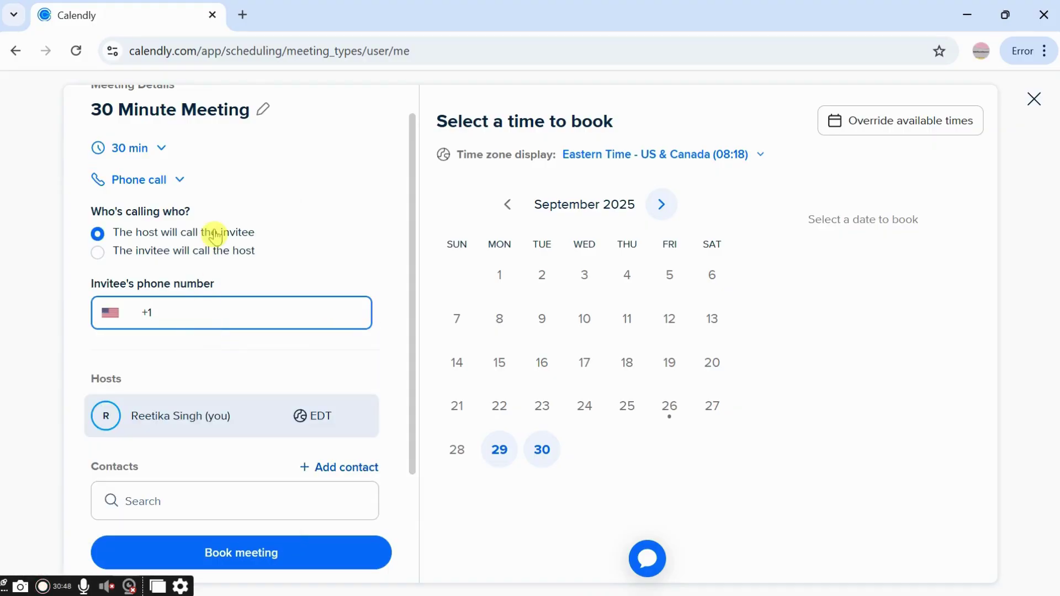
{"action": "left_click", "coordinate": [164, 180]}
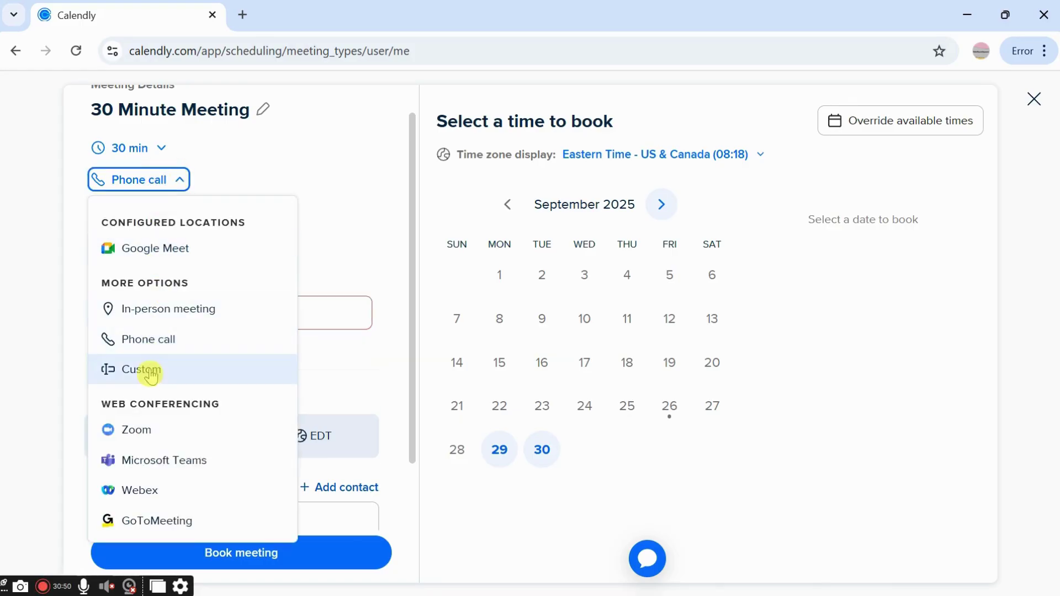
{"action": "left_click", "coordinate": [206, 243]}
{"action": "left_click", "coordinate": [330, 361]}
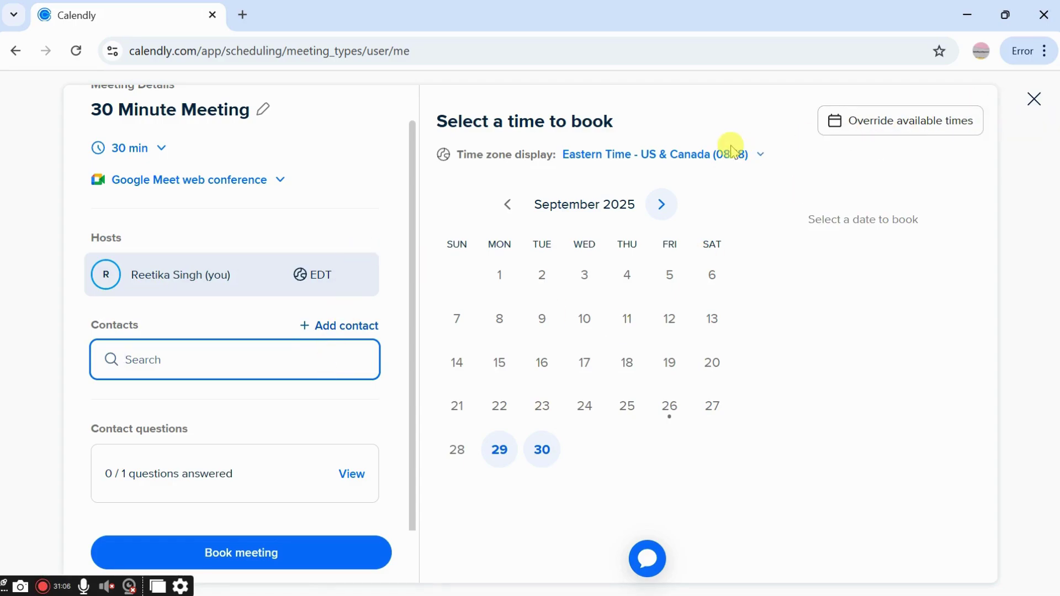
{"action": "left_click", "coordinate": [499, 458]}
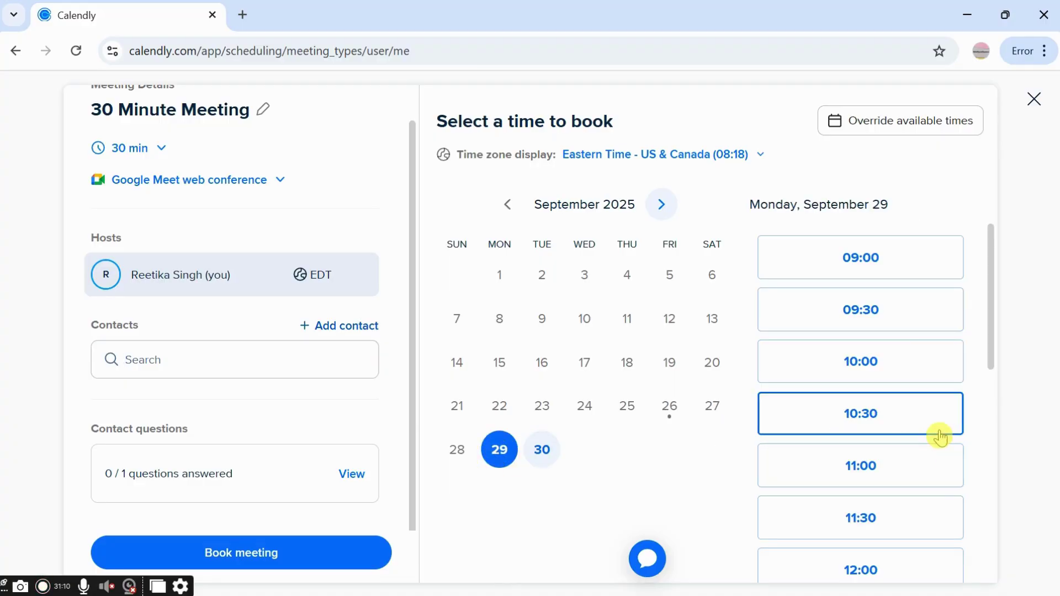
{"action": "left_click", "coordinate": [938, 435]}
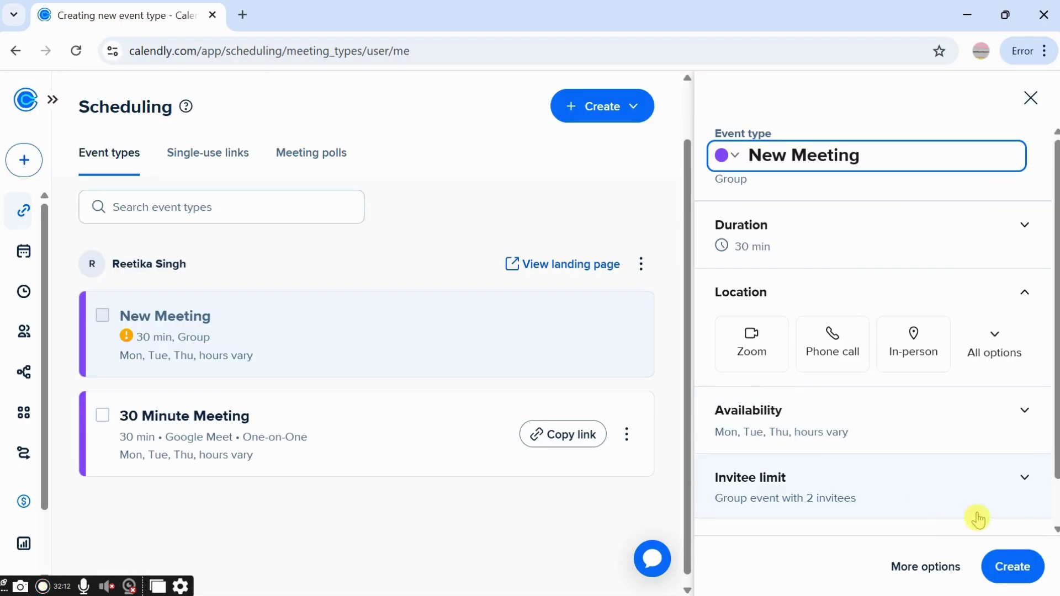
Set New Meeting's invitee limit to 39 and save the group event
{"action": "left_click", "coordinate": [1018, 489]}
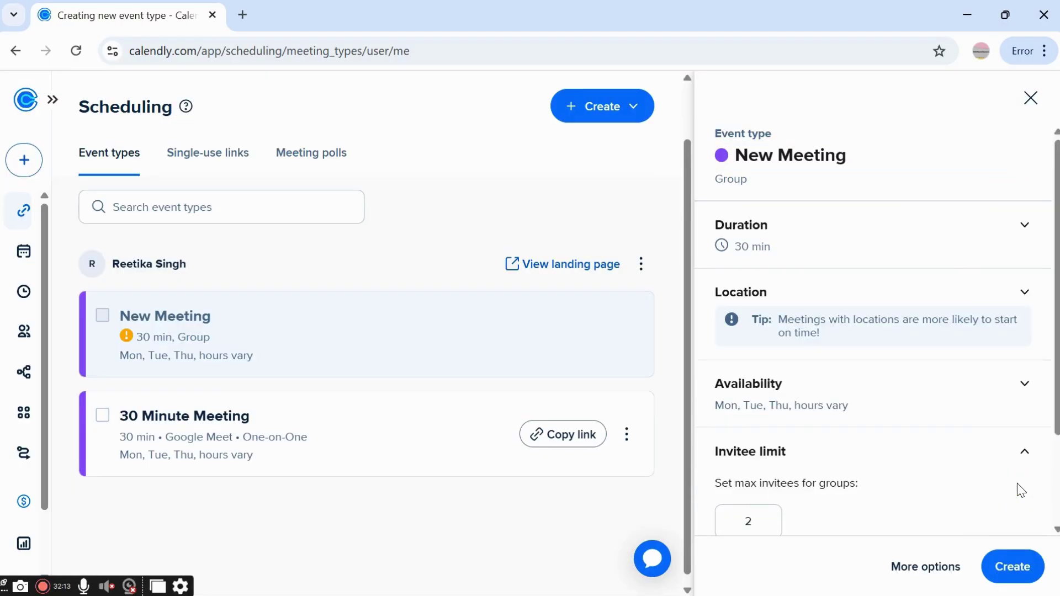
{"action": "left_click", "coordinate": [765, 516]}
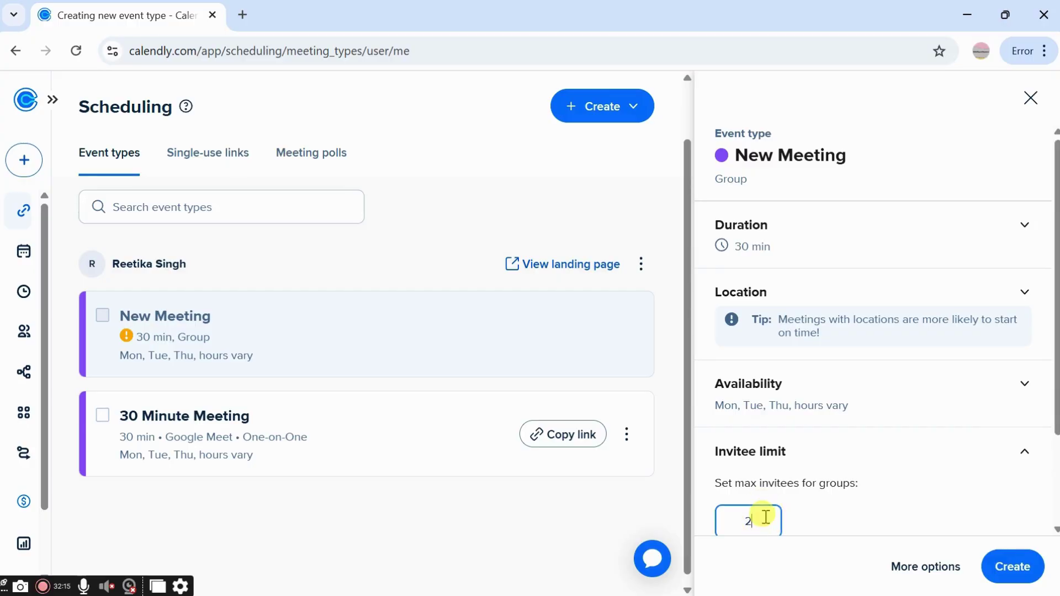
{"action": "key", "text": "BackSpace"}
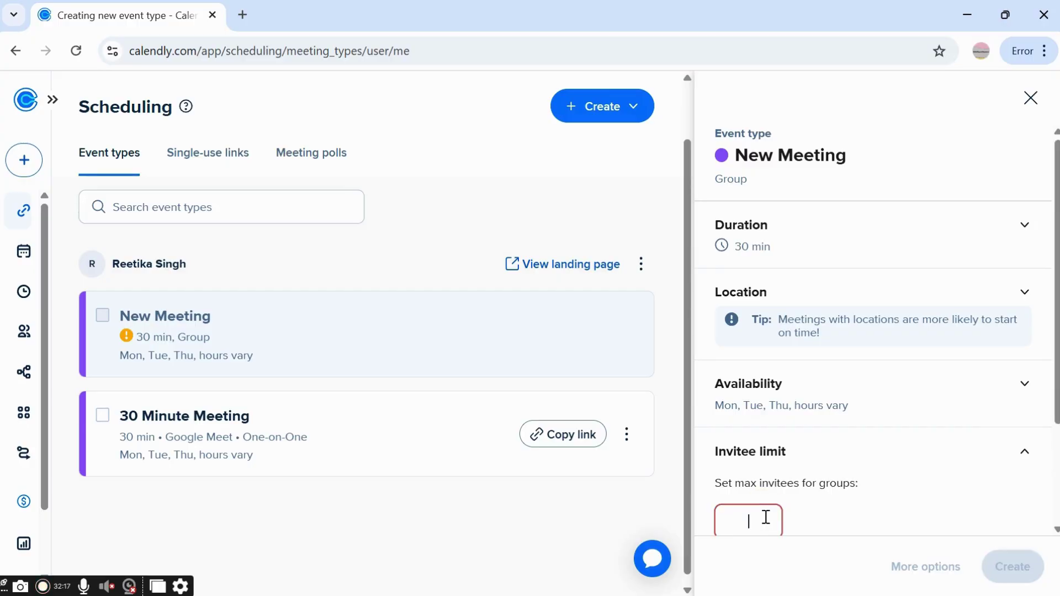
{"action": "type", "text": "39"}
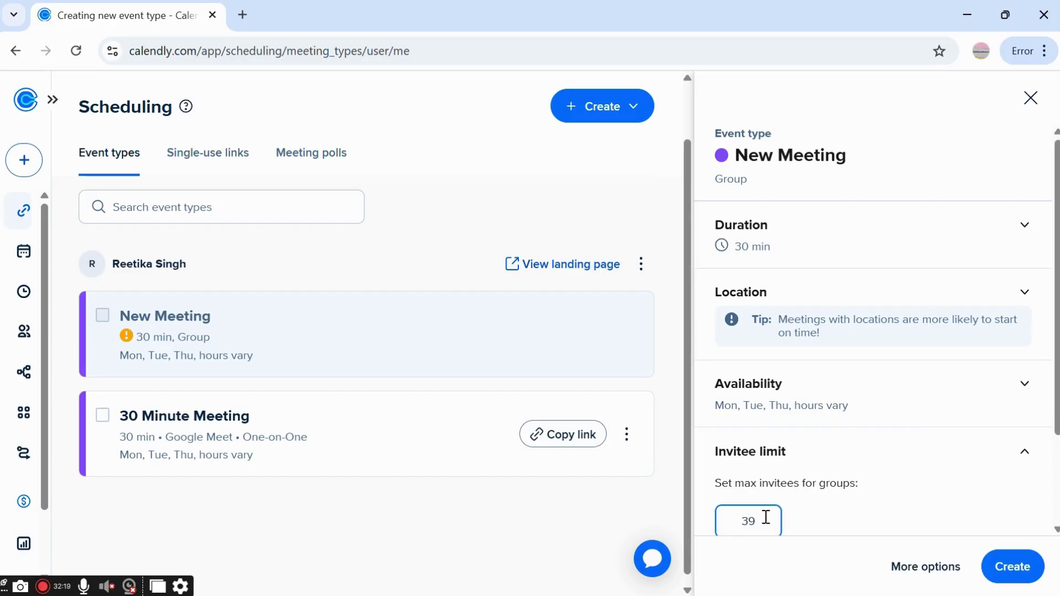
{"action": "scroll", "coordinate": [766, 517], "scroll_direction": "down", "scroll_amount": 2}
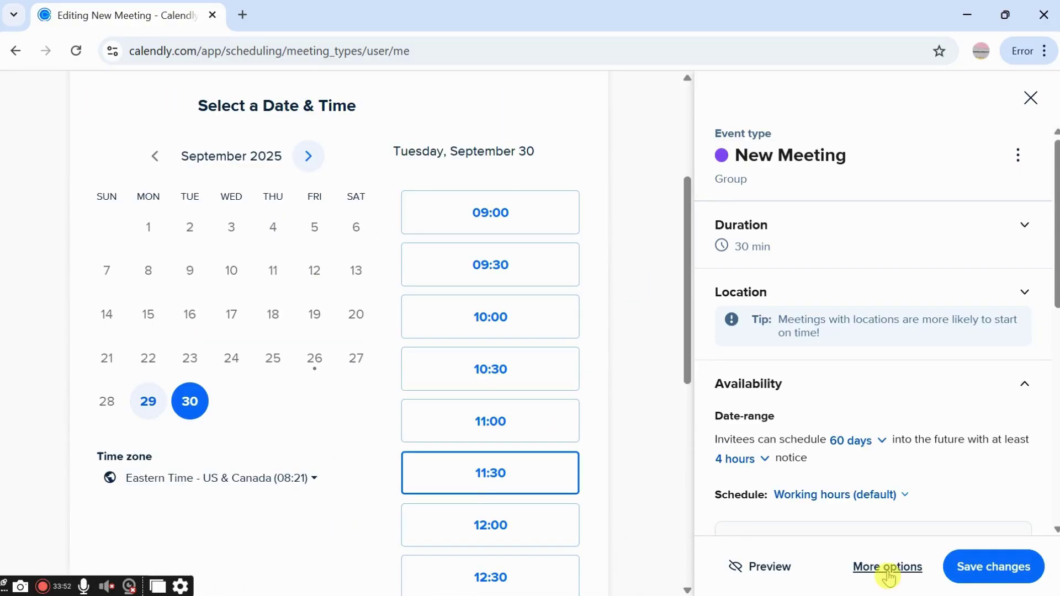
{"action": "left_click", "coordinate": [982, 579]}
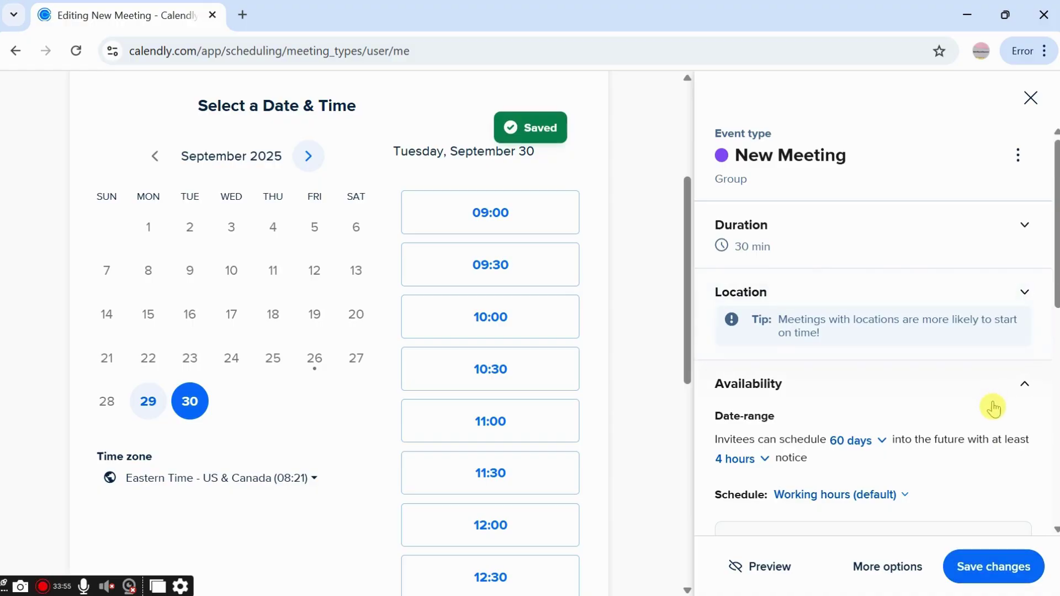
{"action": "scroll", "coordinate": [993, 408], "scroll_direction": "down", "scroll_amount": 3}
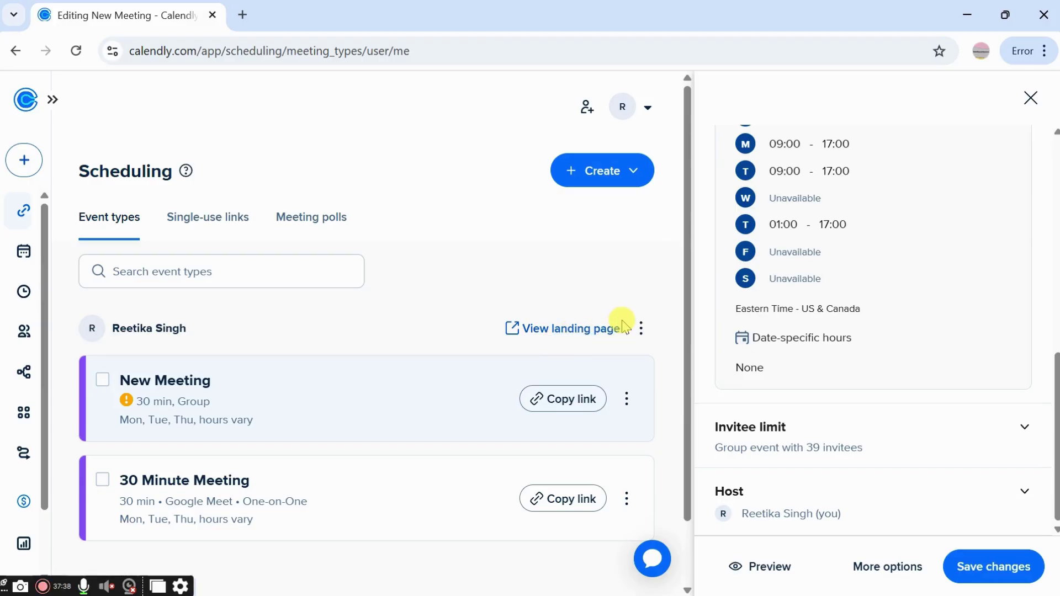
Choose Add to Website with Inline embed for the scheduling page and copy the code
{"action": "left_click", "coordinate": [640, 329]}
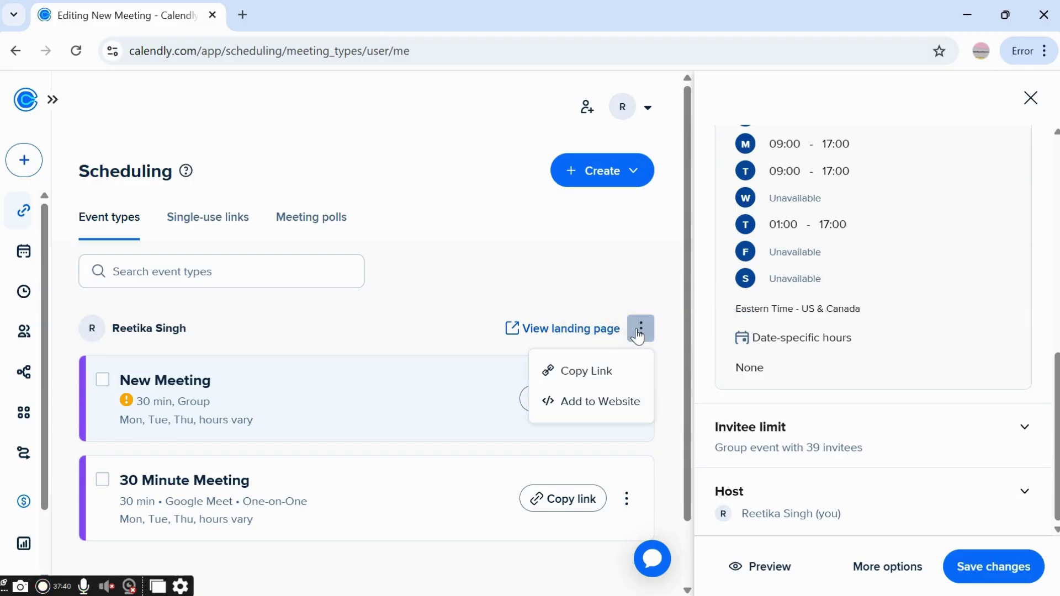
{"action": "left_click", "coordinate": [590, 401]}
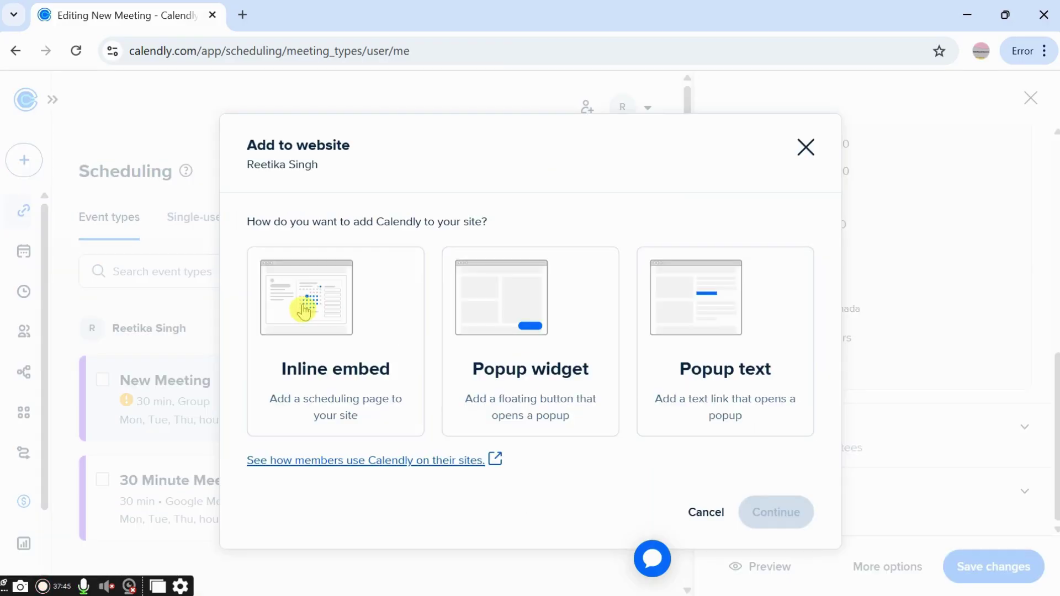
{"action": "left_click", "coordinate": [303, 308]}
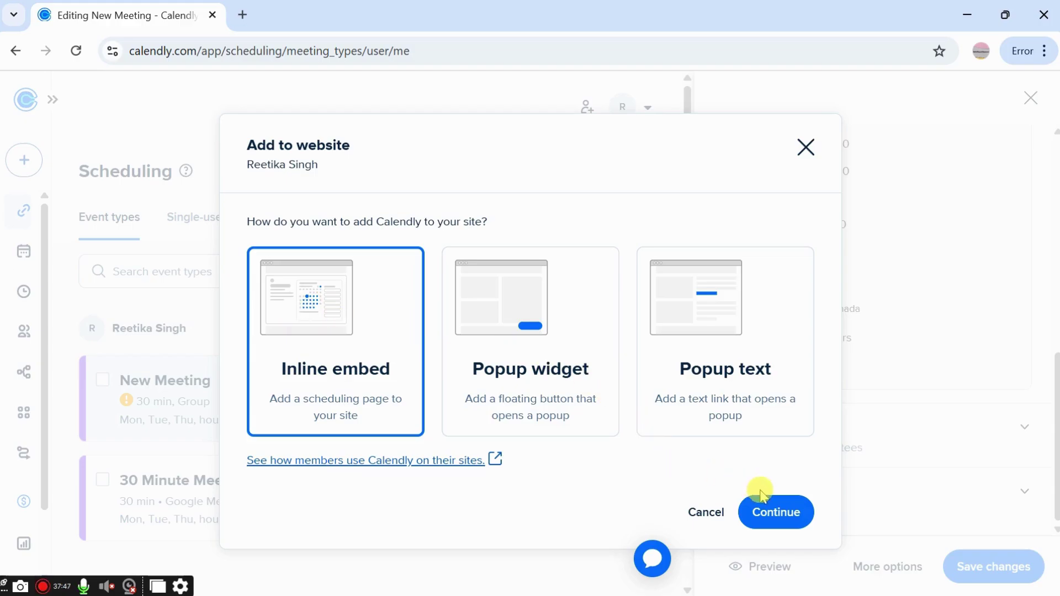
{"action": "left_click", "coordinate": [762, 514]}
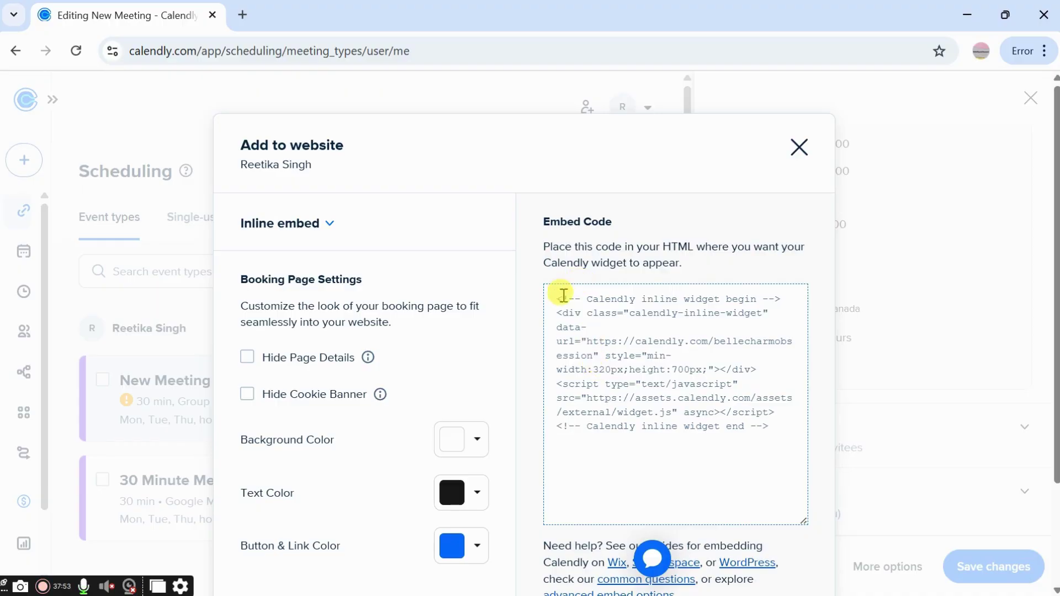
{"action": "scroll", "coordinate": [559, 300], "scroll_direction": "down", "scroll_amount": 2}
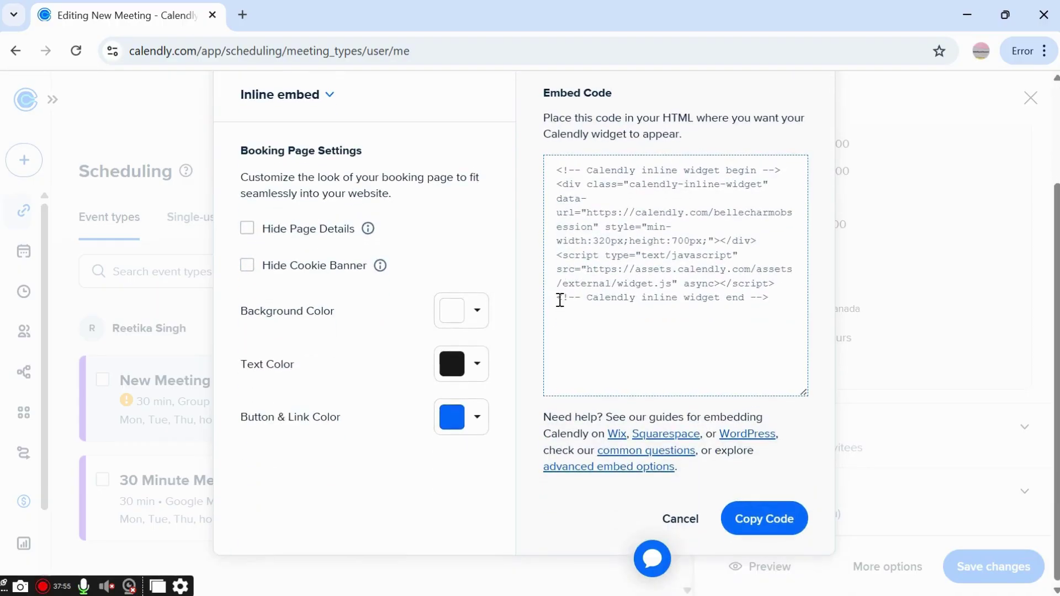
{"action": "left_click", "coordinate": [781, 529]}
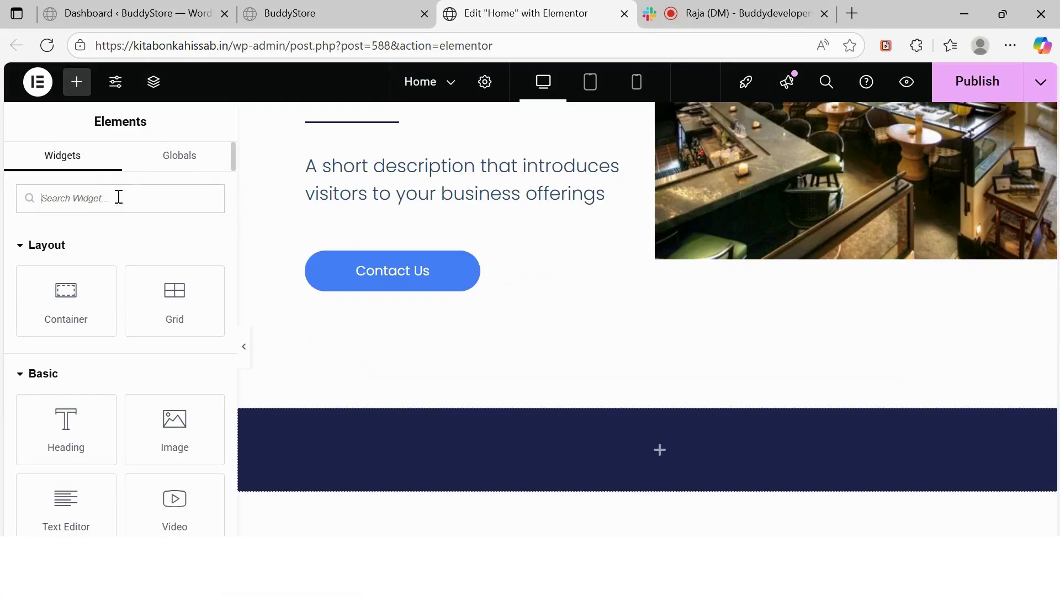
Add an HTML widget to the Home page and paste the Calendly embed code into it
{"action": "type", "text": "ht"}
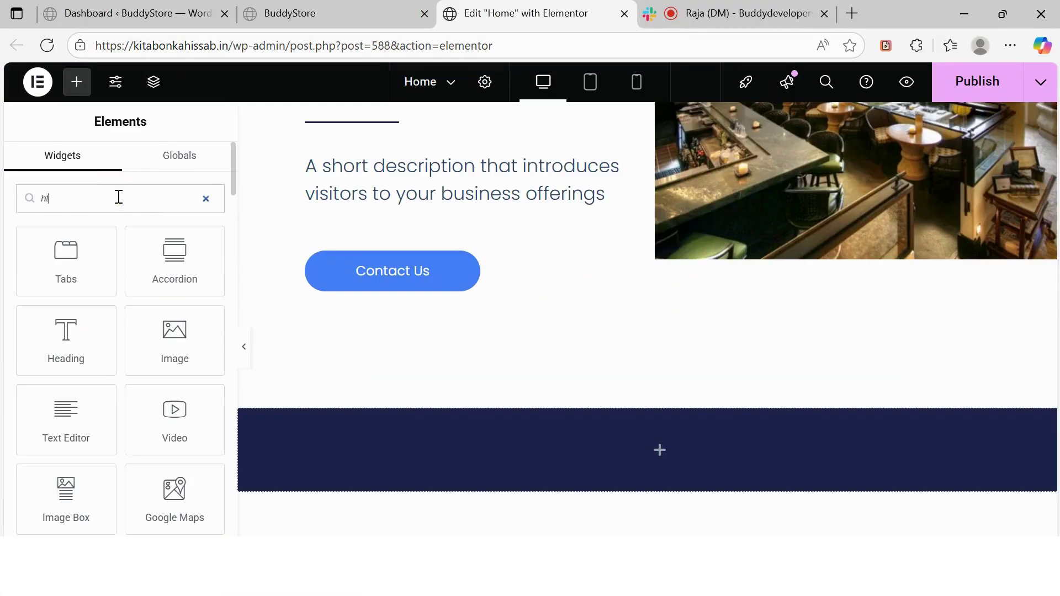
{"action": "type", "text": "ml"}
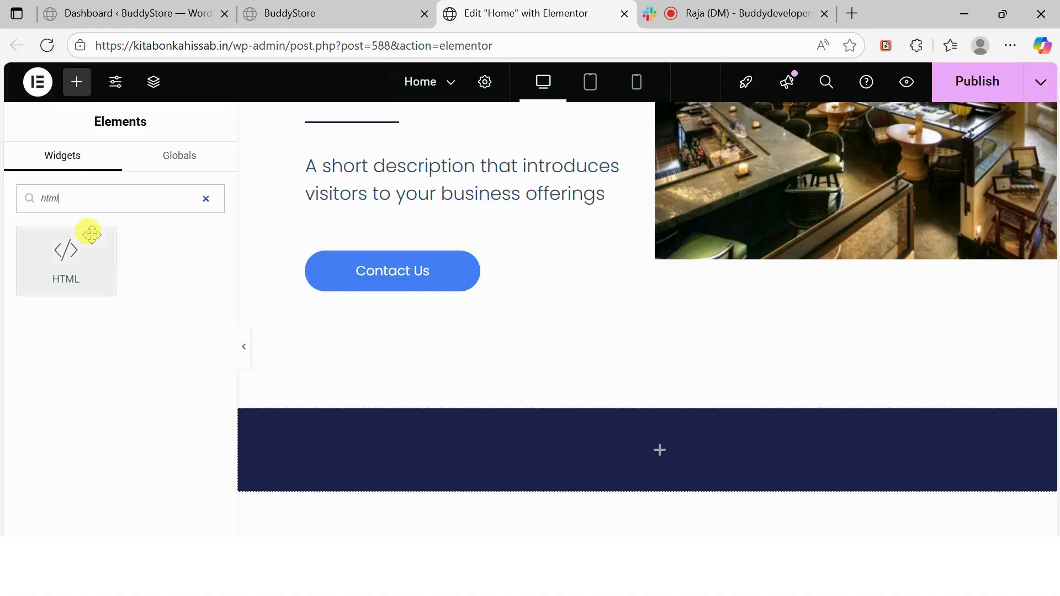
{"action": "left_click_drag", "start_coordinate": [97, 276], "coordinate": [309, 425]}
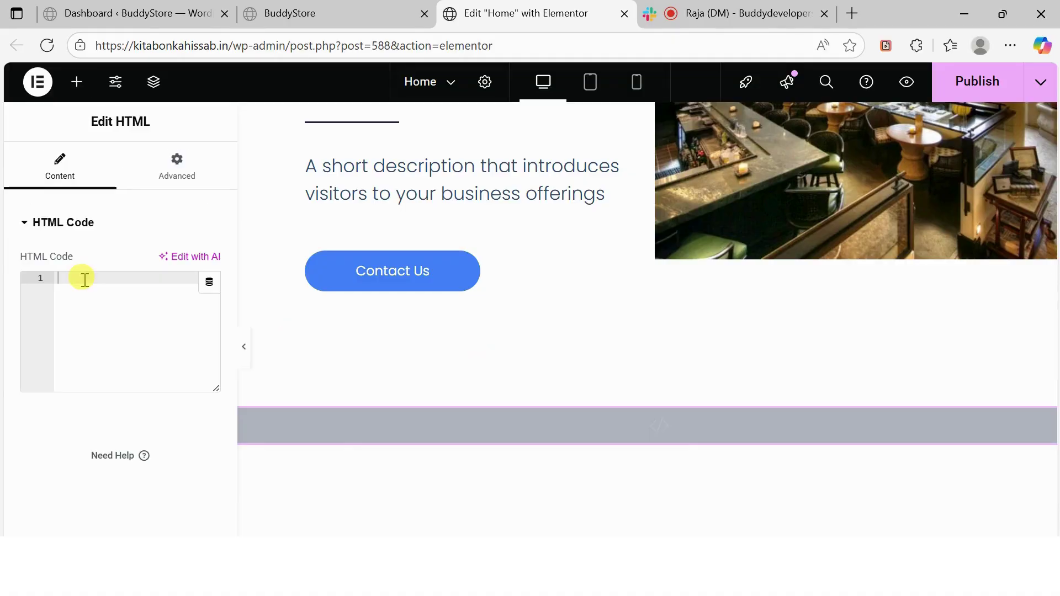
{"action": "right_click", "coordinate": [85, 281]}
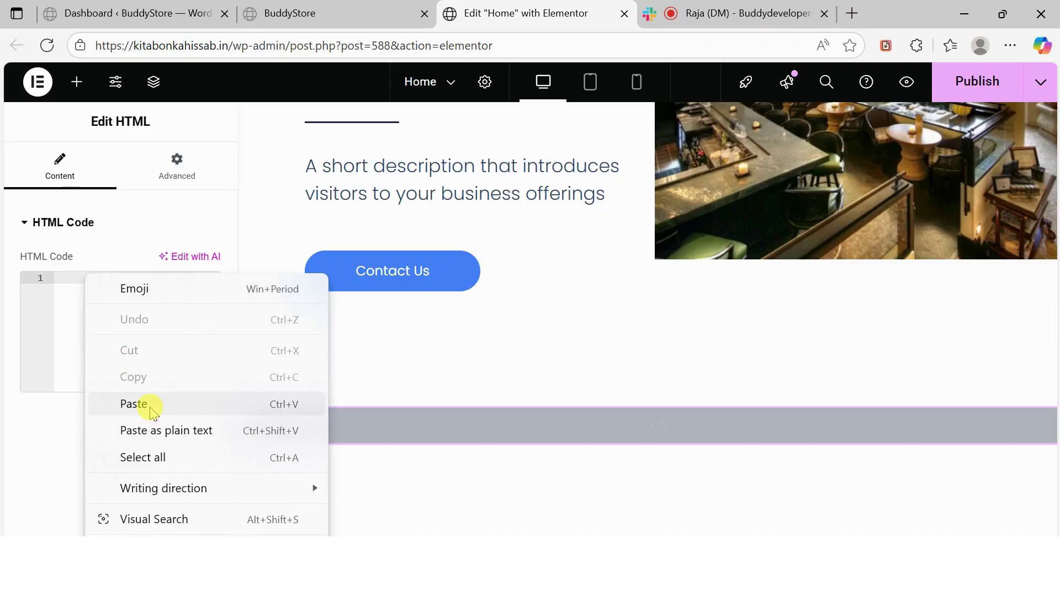
{"action": "left_click", "coordinate": [133, 404]}
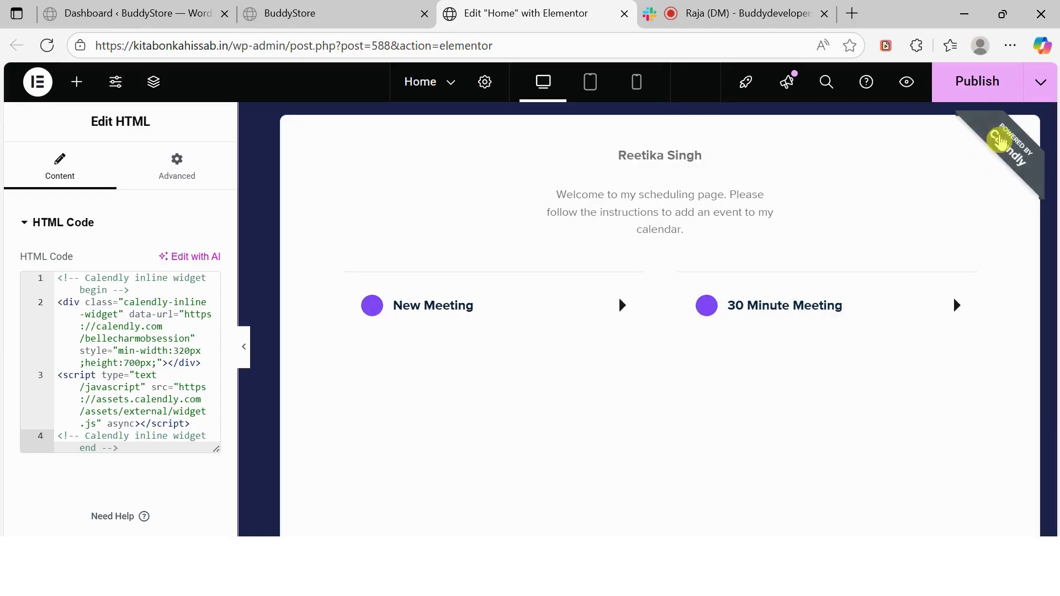
Publish the Home page and view the live page
{"action": "left_click", "coordinate": [977, 82]}
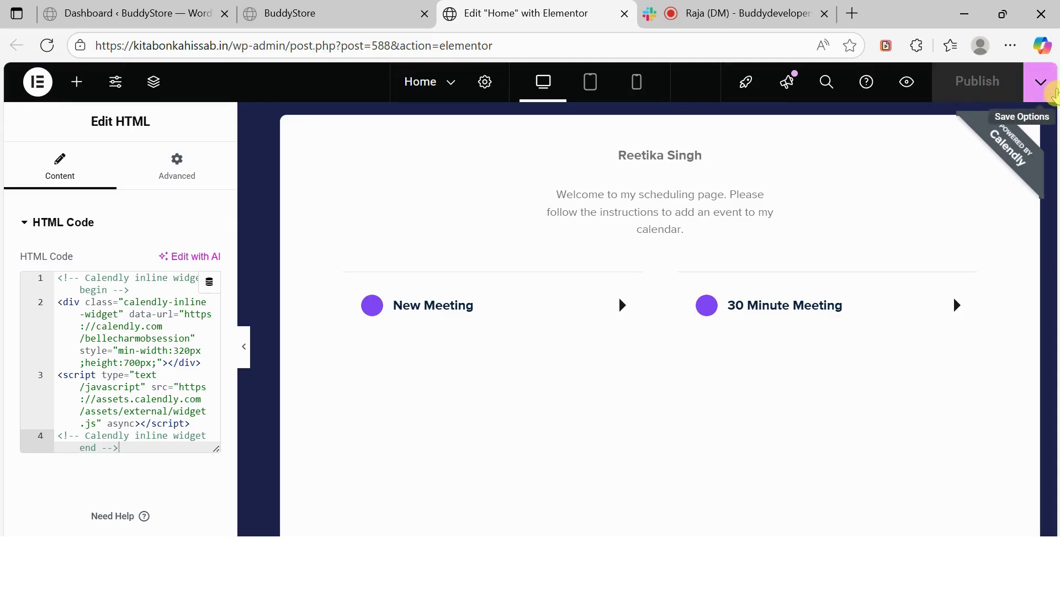
{"action": "left_click", "coordinate": [1041, 82]}
{"action": "left_click", "coordinate": [1002, 188]}
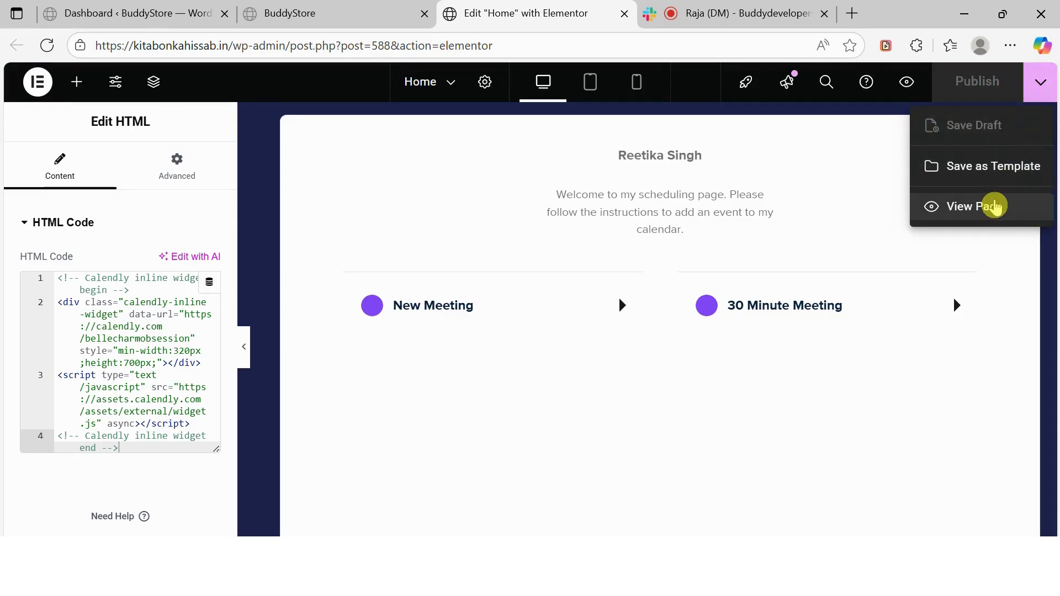
{"action": "left_click", "coordinate": [993, 206]}
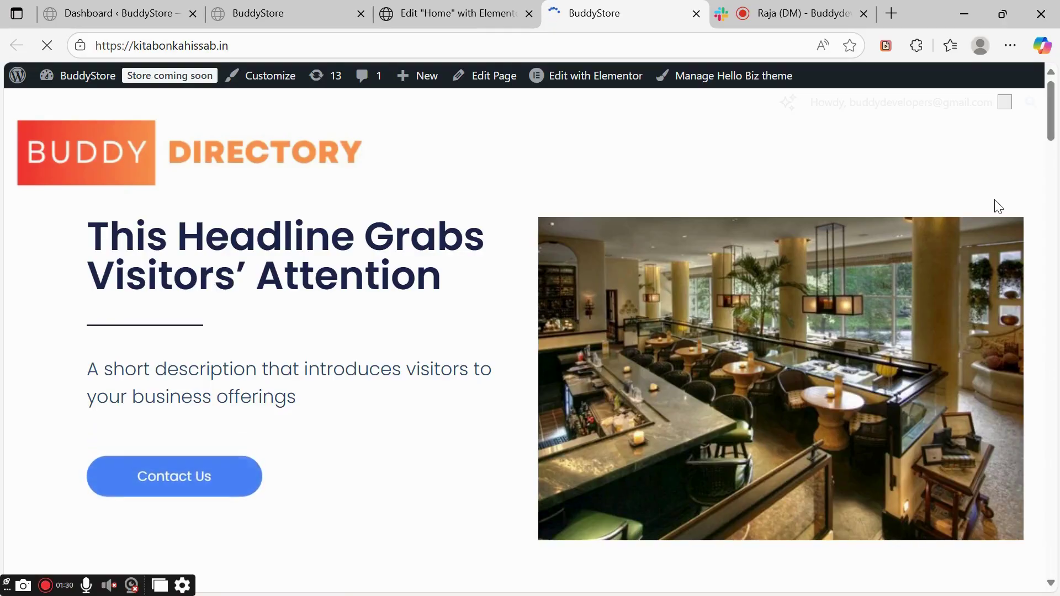
Scroll to the embedded Calendly scheduler on the live Home page and open 30 Minute Meeting
{"action": "scroll", "coordinate": [998, 206], "scroll_direction": "down", "scroll_amount": 2}
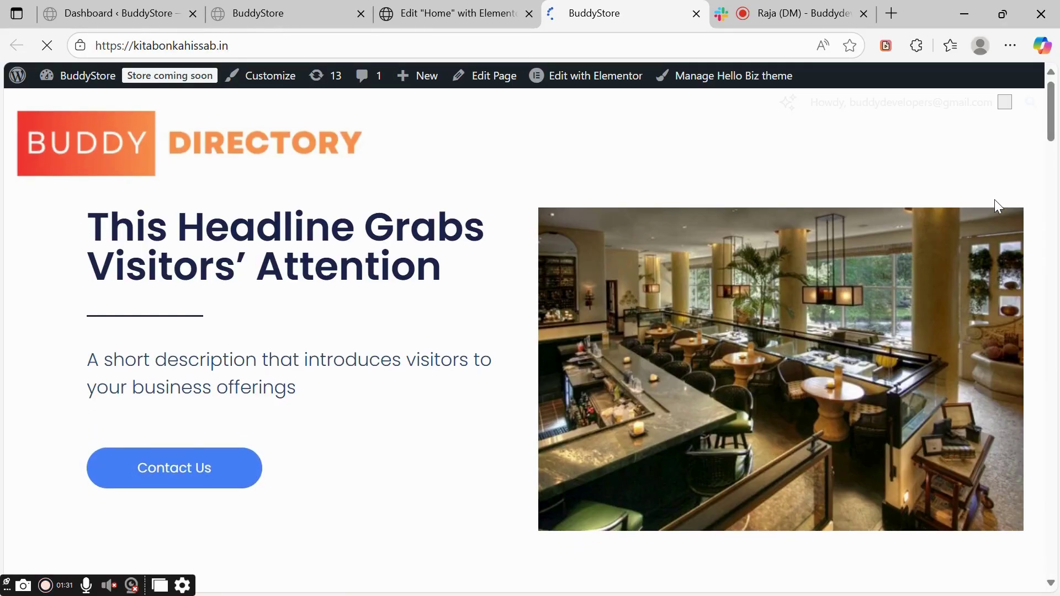
{"action": "scroll", "coordinate": [994, 200], "scroll_direction": "down", "scroll_amount": 2}
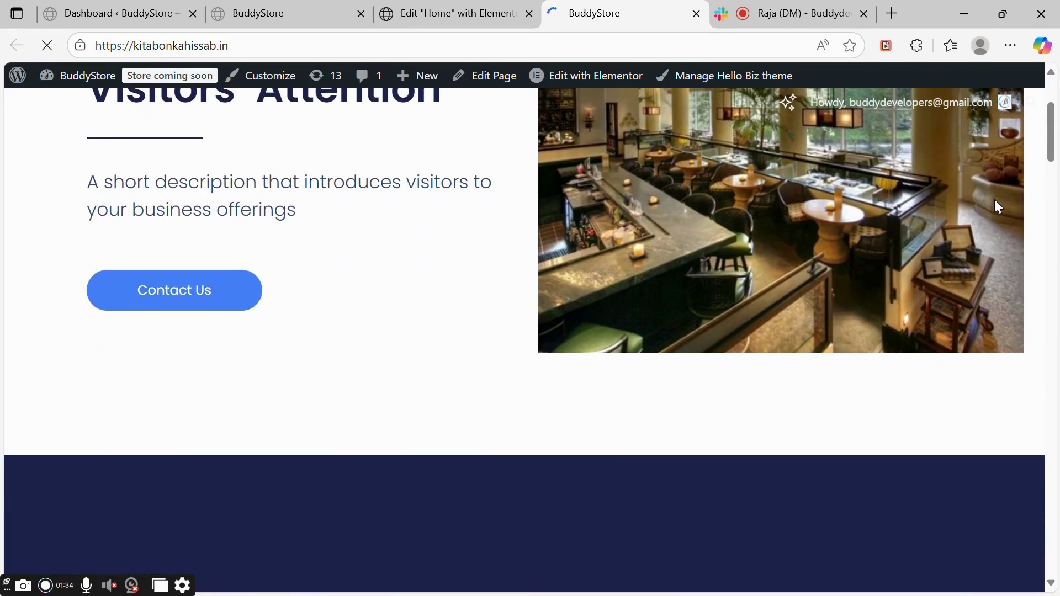
{"action": "scroll", "coordinate": [998, 207], "scroll_direction": "down", "scroll_amount": 3}
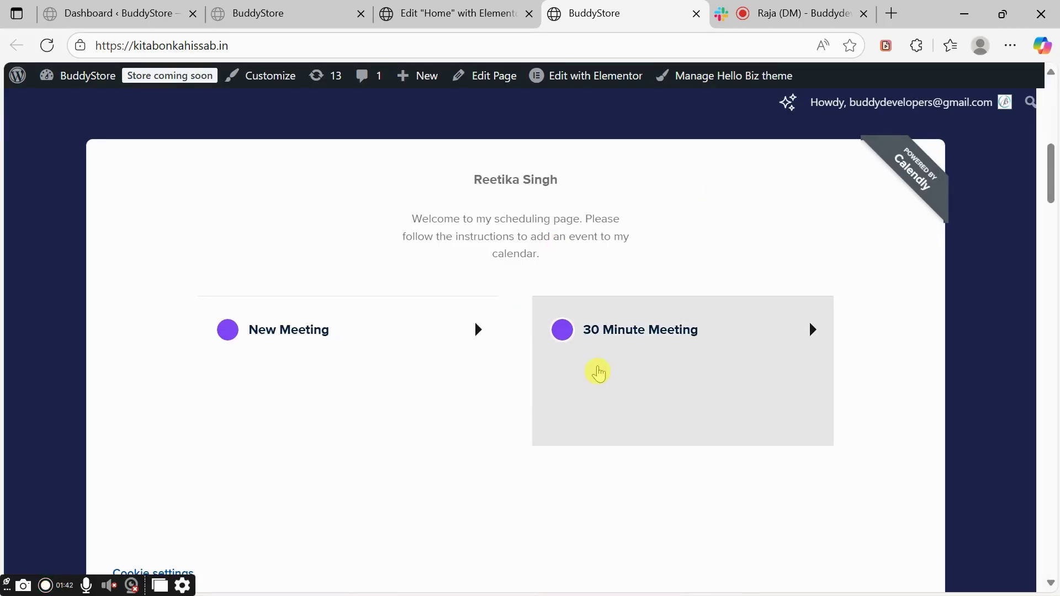
{"action": "scroll", "coordinate": [599, 371], "scroll_direction": "down", "scroll_amount": 3}
{"action": "scroll", "coordinate": [598, 374], "scroll_direction": "down", "scroll_amount": 3}
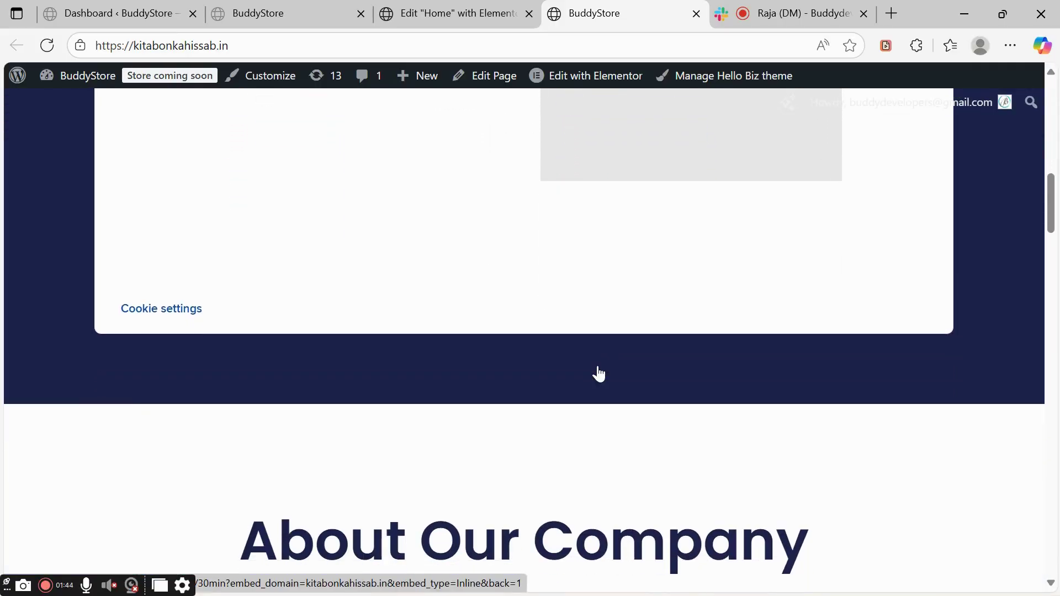
{"action": "scroll", "coordinate": [598, 374], "scroll_direction": "up", "scroll_amount": 5}
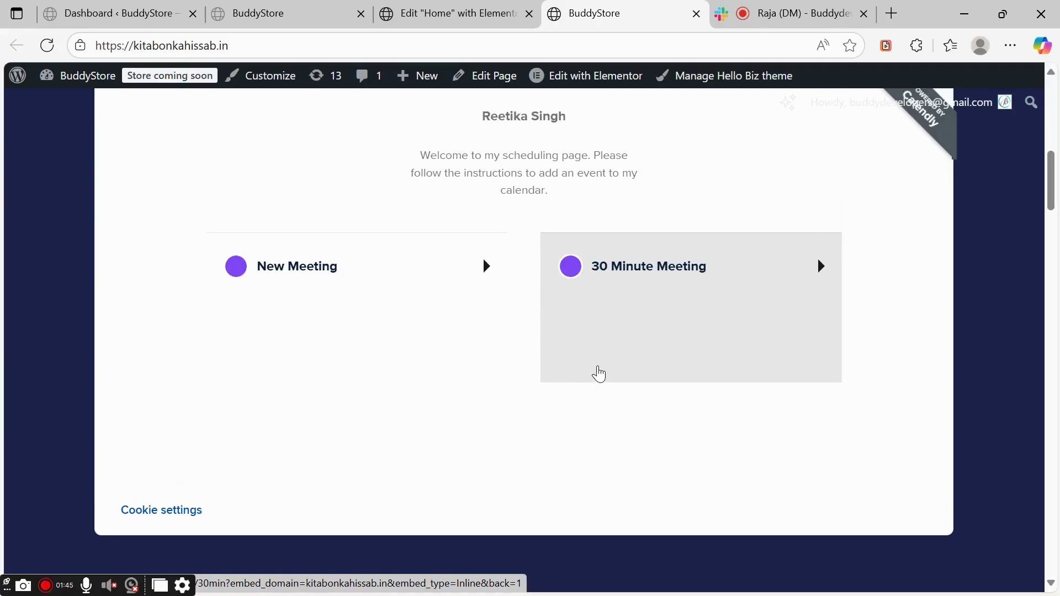
{"action": "left_click", "coordinate": [598, 373]}
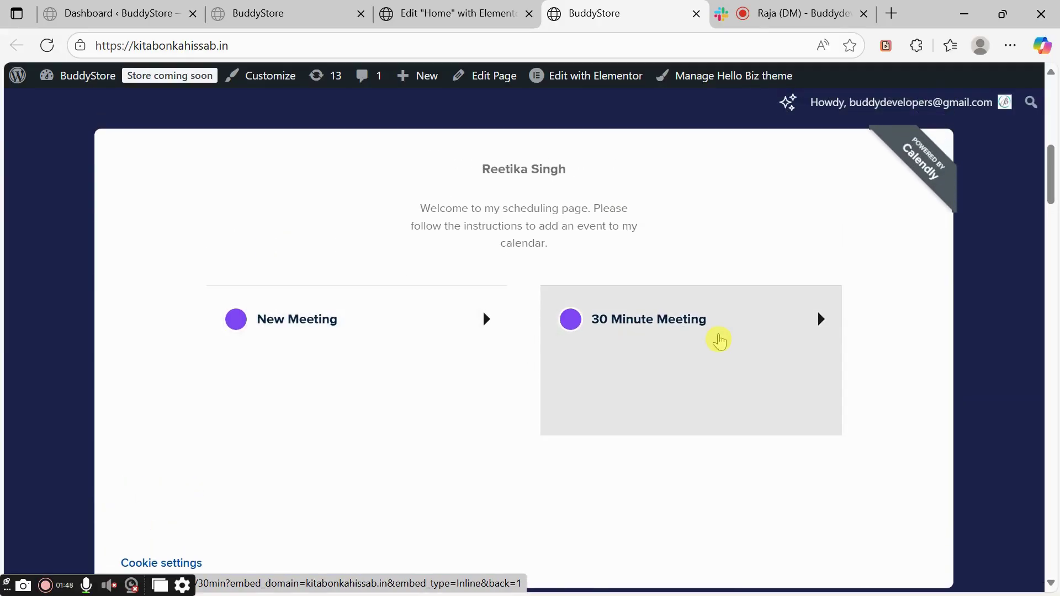
{"action": "left_click", "coordinate": [718, 334]}
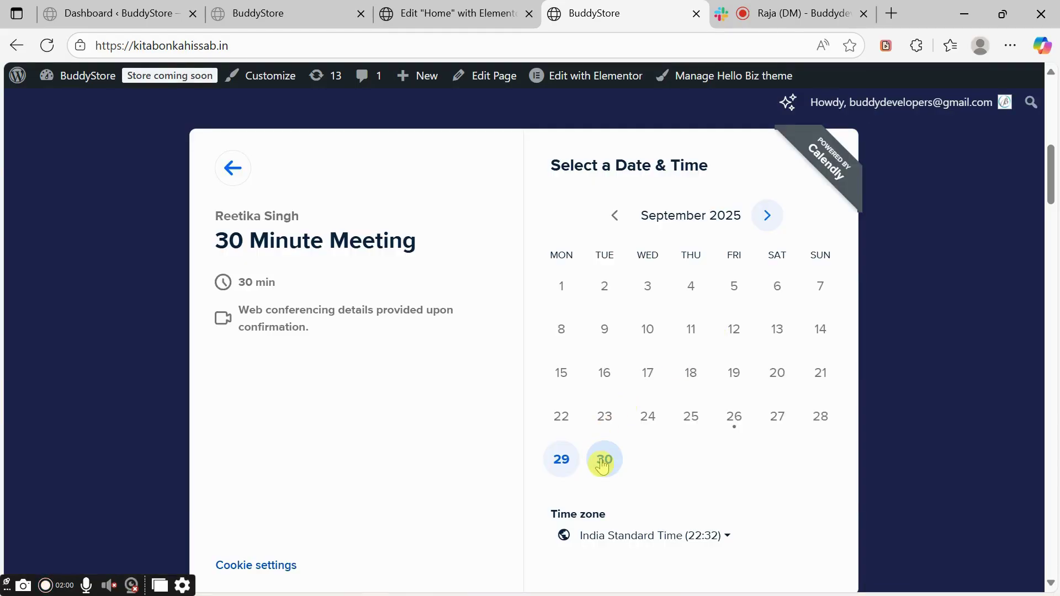
Pick Tuesday, September 30 at 01:30 in the embedded scheduler and continue to the details form
{"action": "left_click", "coordinate": [604, 464]}
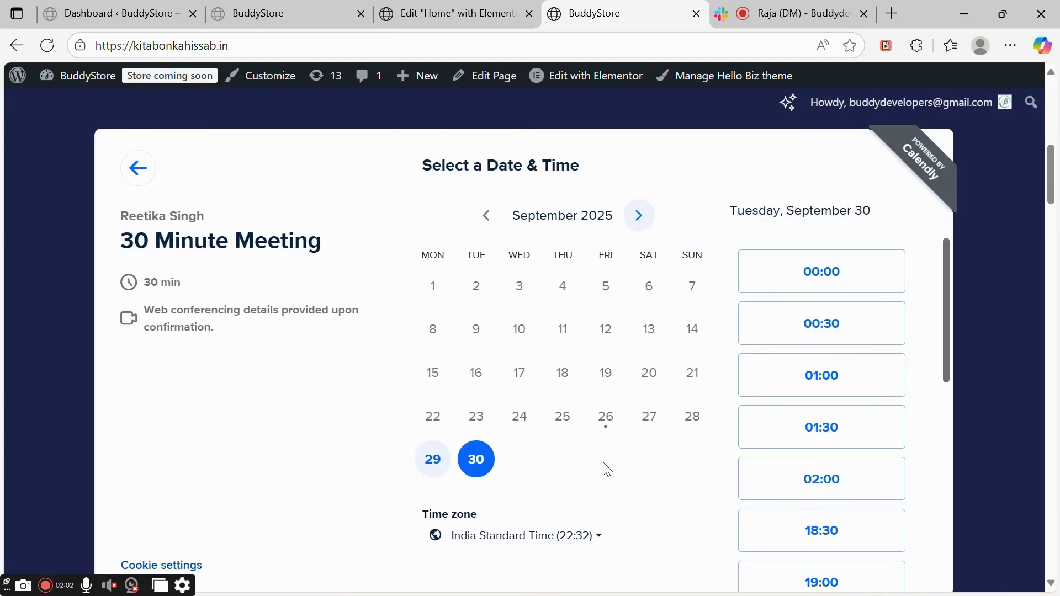
{"action": "left_click", "coordinate": [784, 441]}
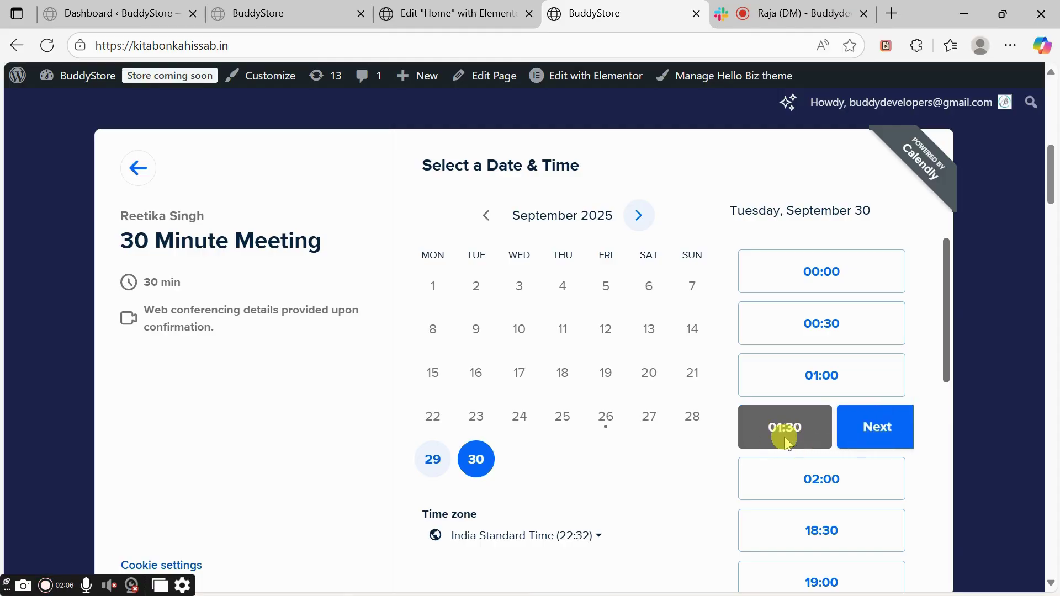
{"action": "left_click", "coordinate": [860, 431]}
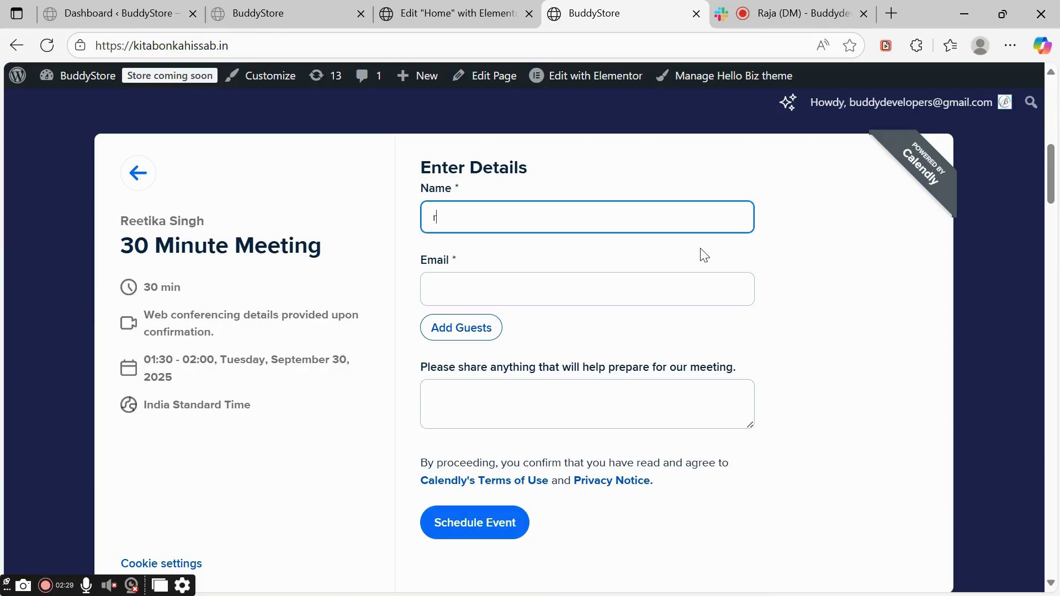
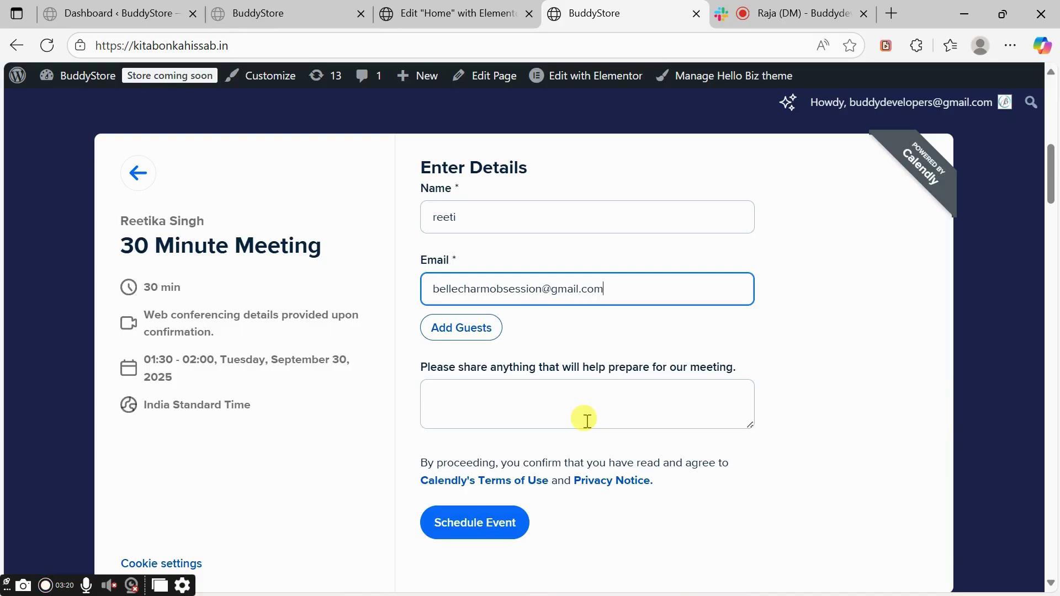
Enter the invitee's name and e-mail address and schedule the 01:30–02:00 meeting
{"action": "left_click", "coordinate": [499, 525]}
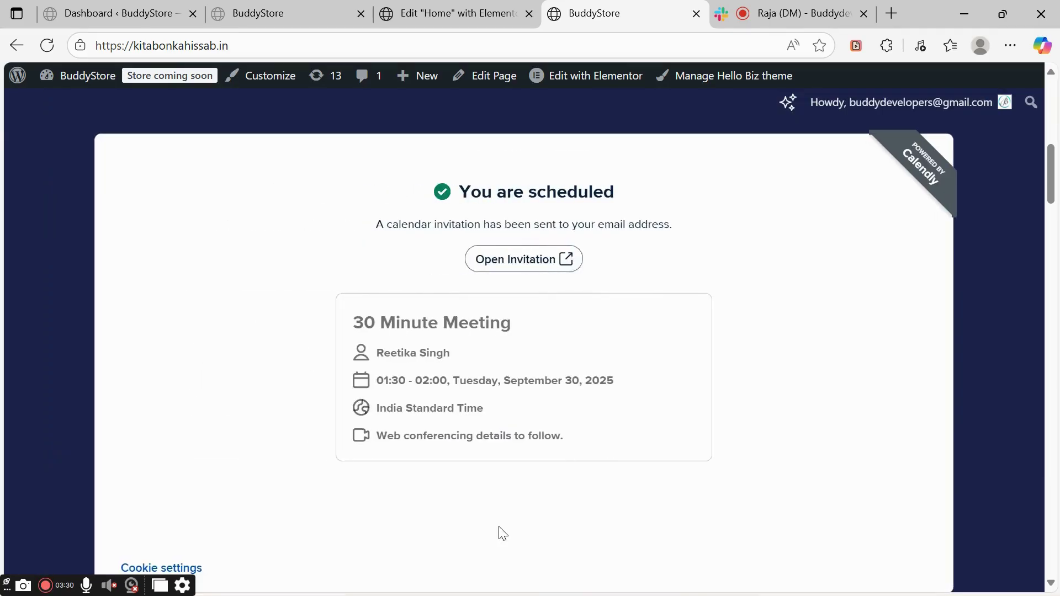
Open the calendar invitation for the September 30 meeting from the confirmation screen
{"action": "scroll", "coordinate": [499, 530], "scroll_direction": "down", "scroll_amount": 1}
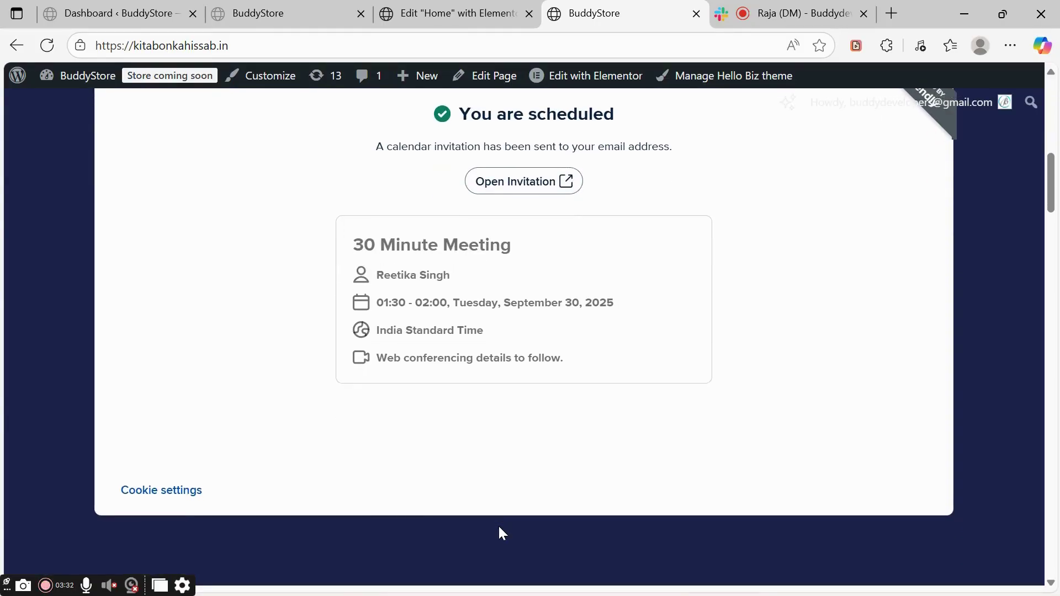
{"action": "left_click", "coordinate": [524, 292]}
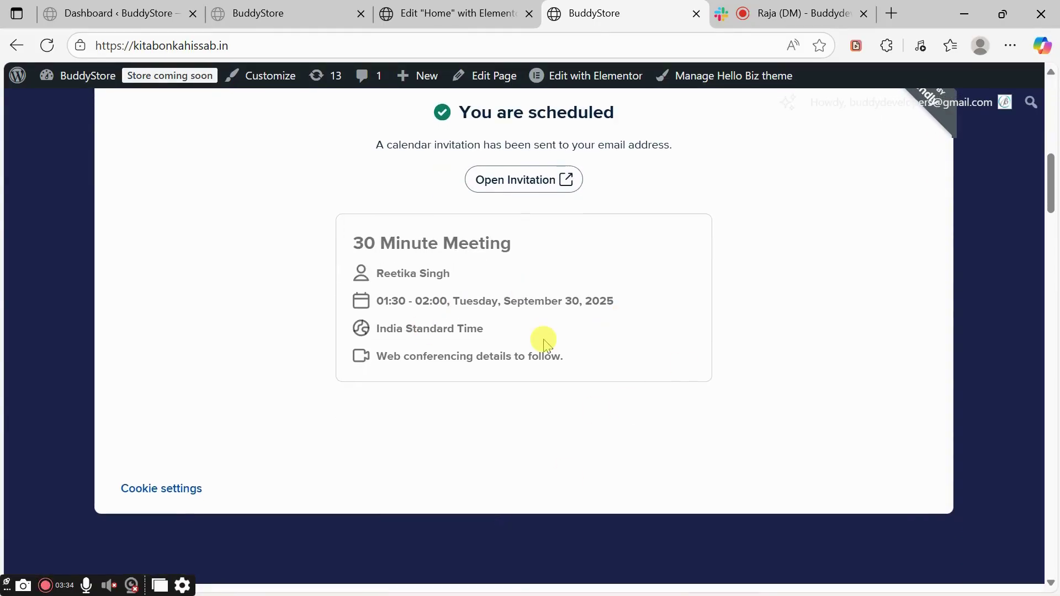
{"action": "left_click", "coordinate": [503, 180]}
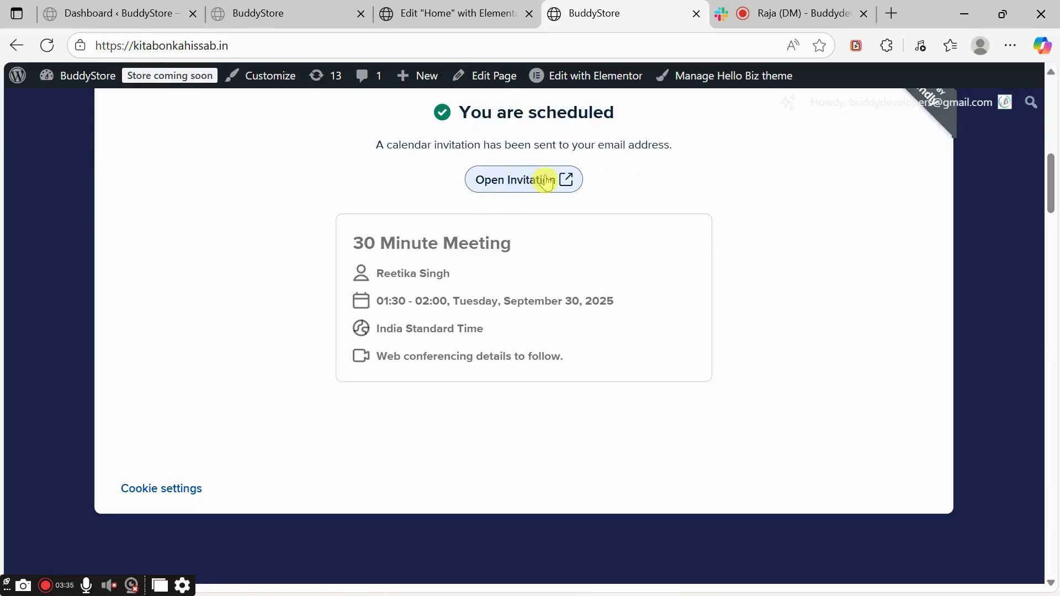
{"action": "left_click", "coordinate": [547, 181]}
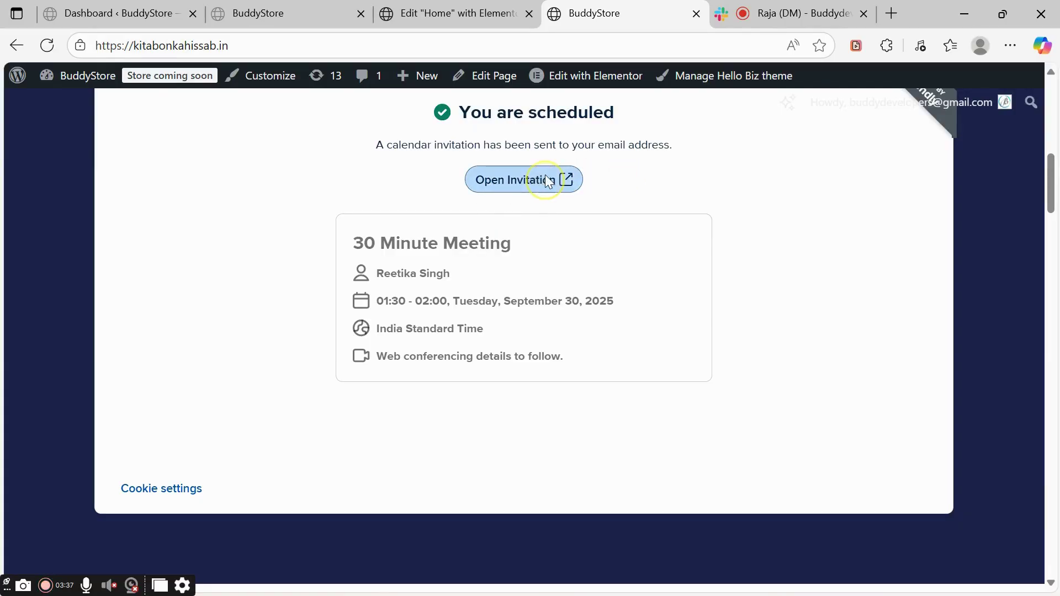